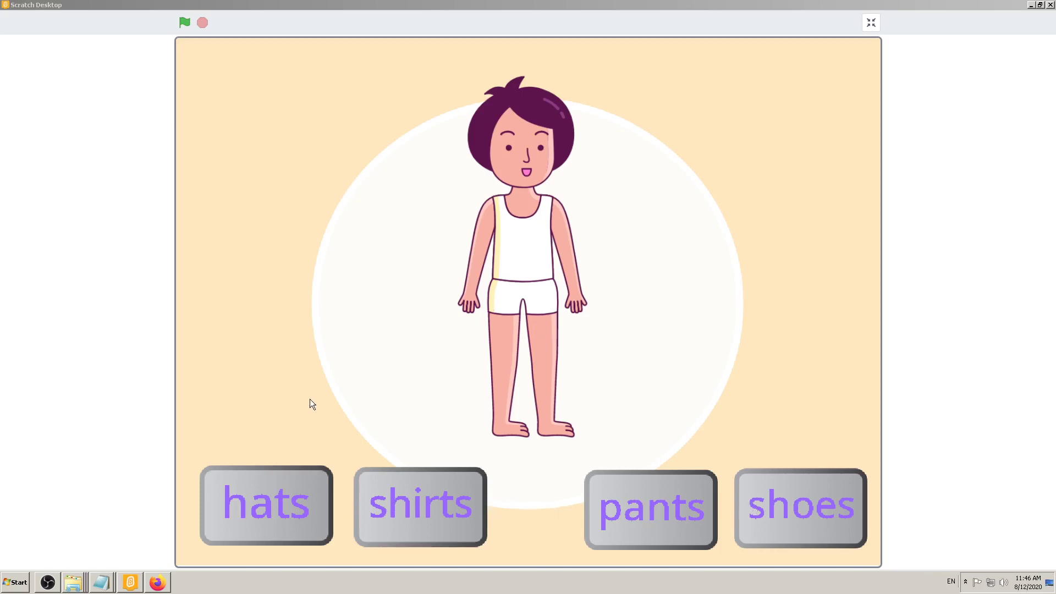
Step: Preview hats, shirts, pants and shoes, then step back through pants, shirts and hats
left_click(264, 506)
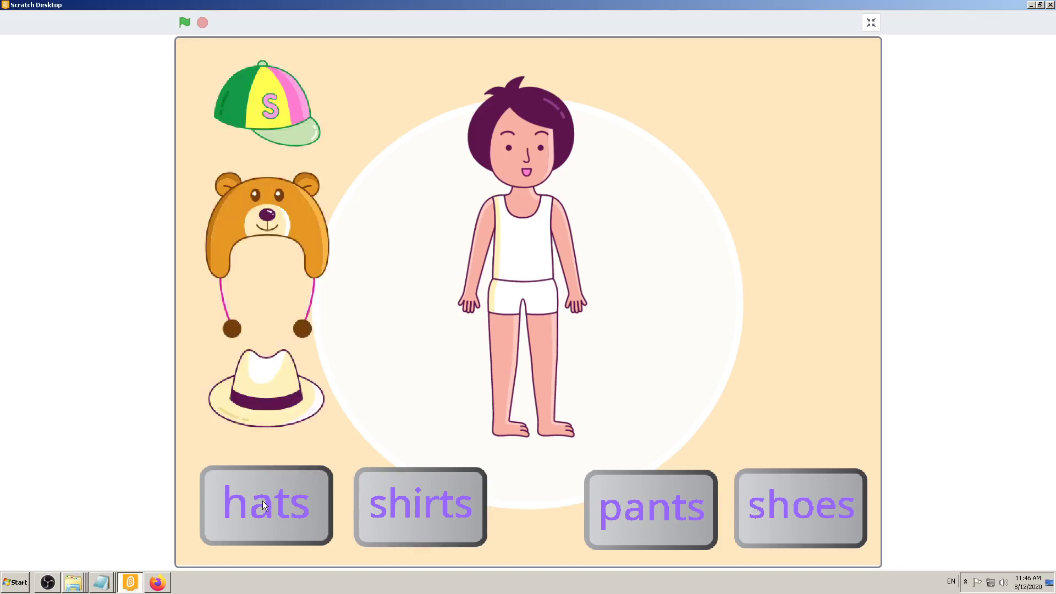
left_click(412, 508)
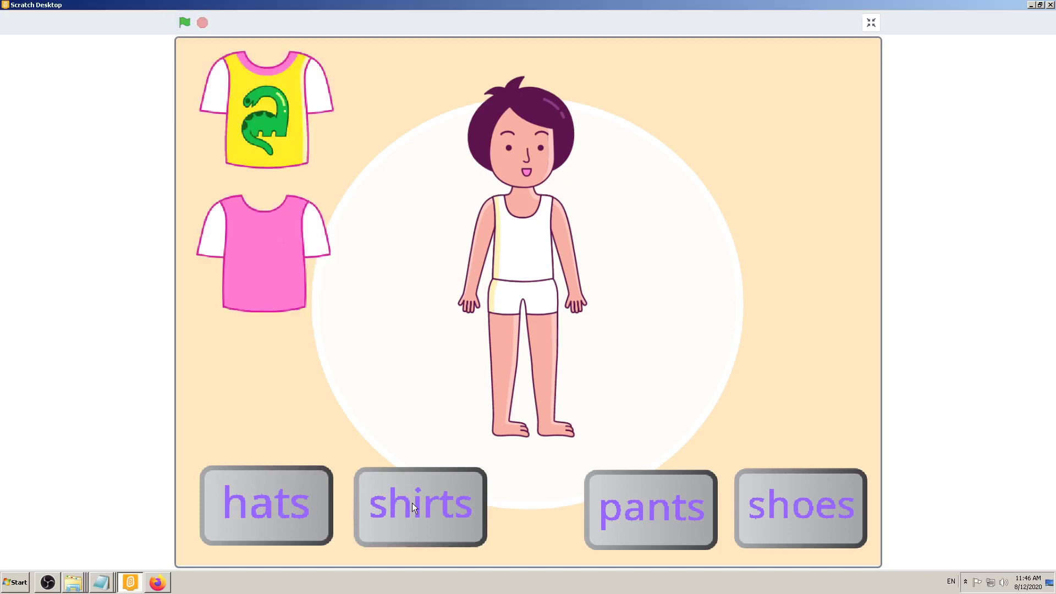
left_click(661, 504)
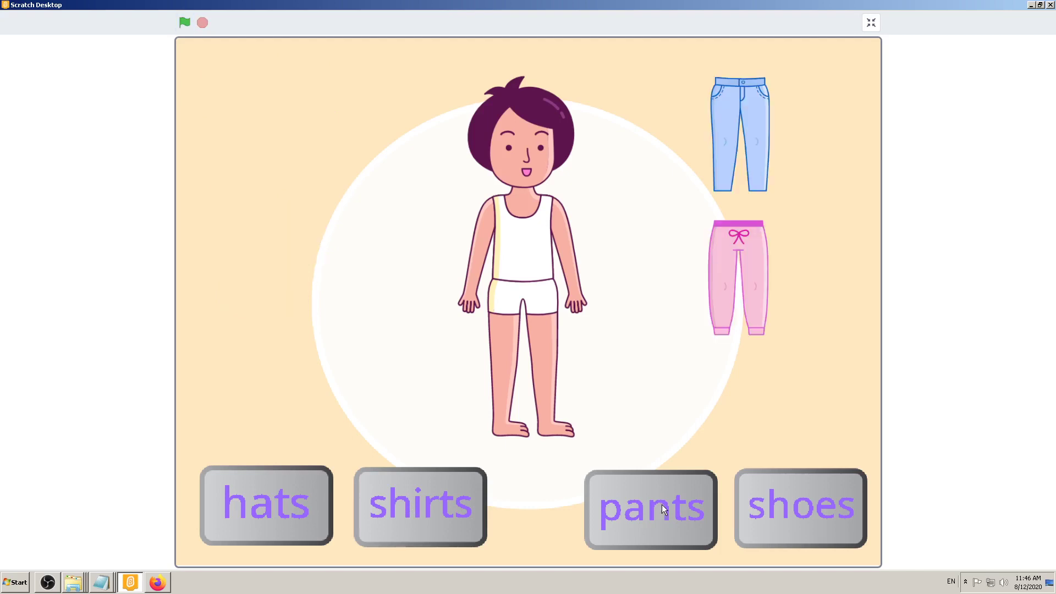
left_click(786, 510)
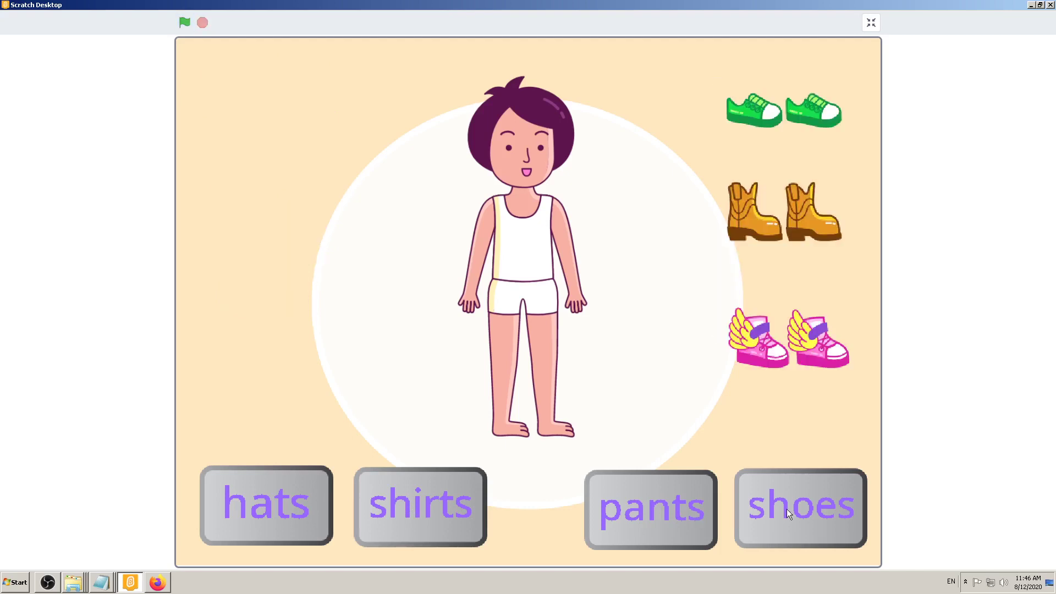
left_click(642, 512)
left_click(426, 503)
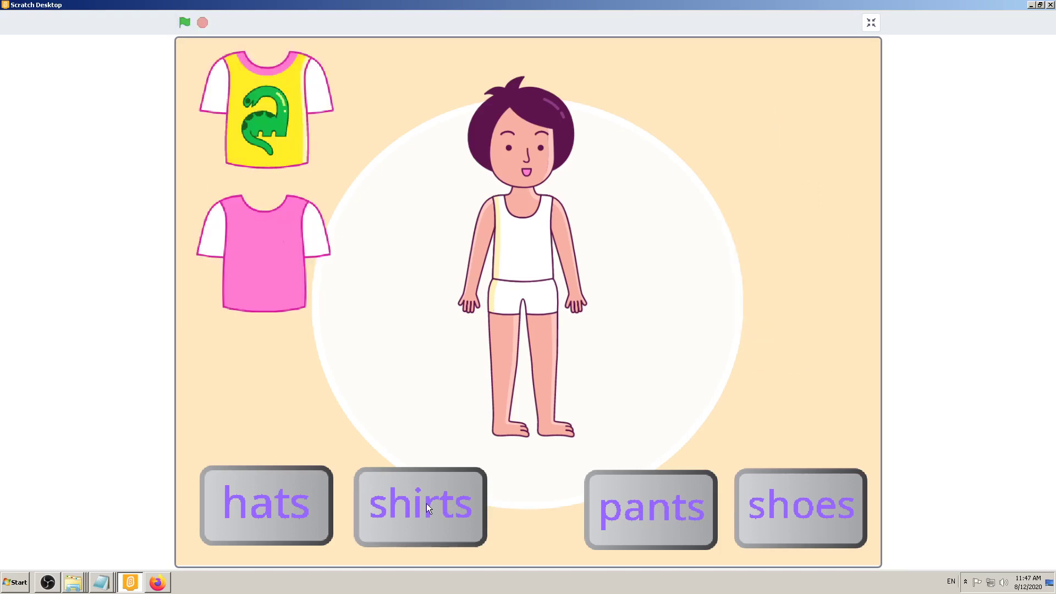
left_click(295, 500)
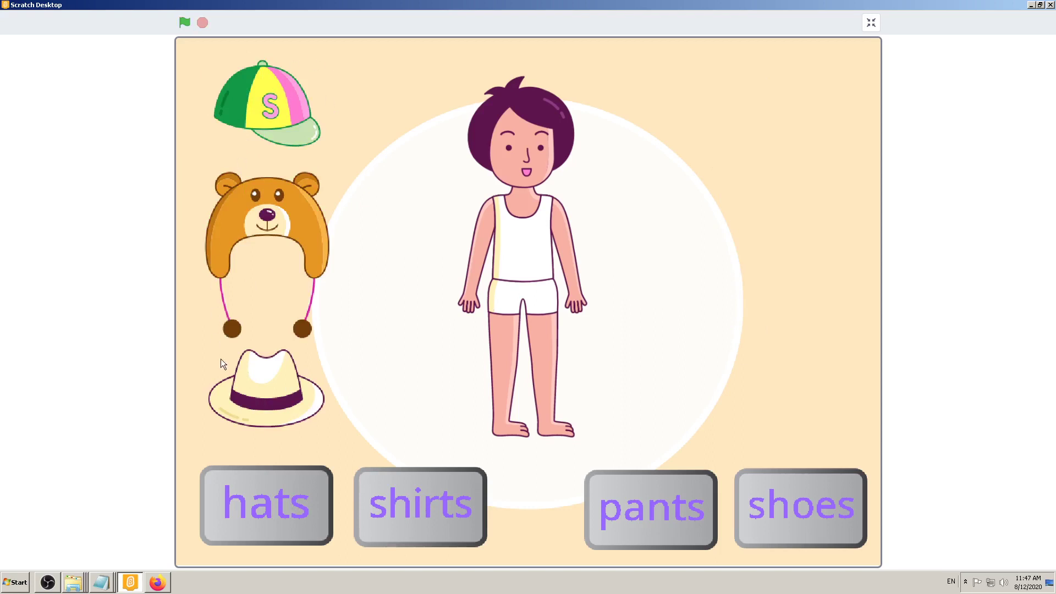
Step: Preview the shirt, pants, hat, shirt, pants and shoe choices again
left_click(411, 514)
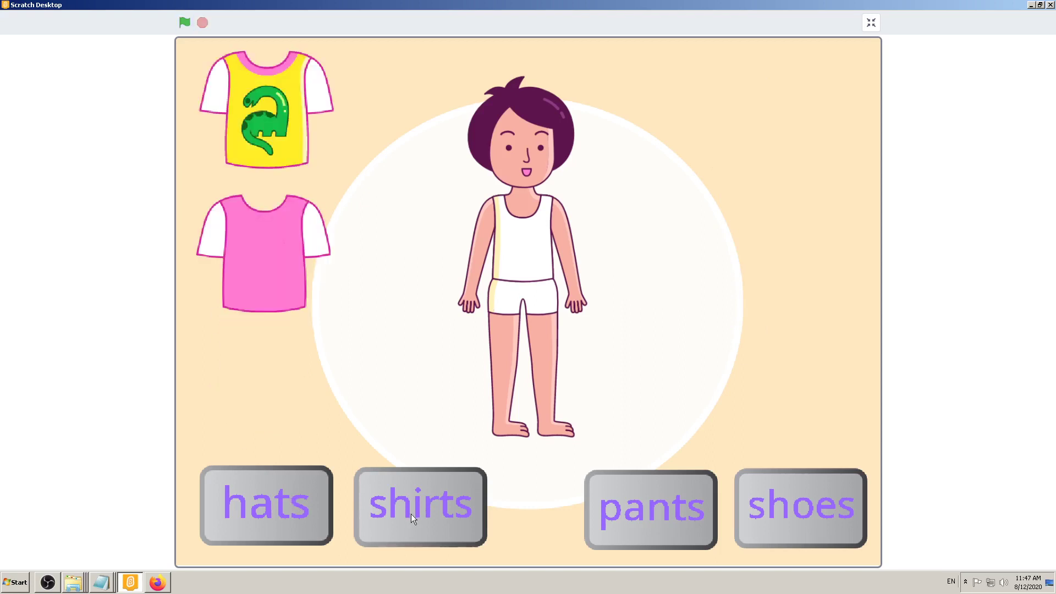
left_click(677, 513)
left_click(280, 504)
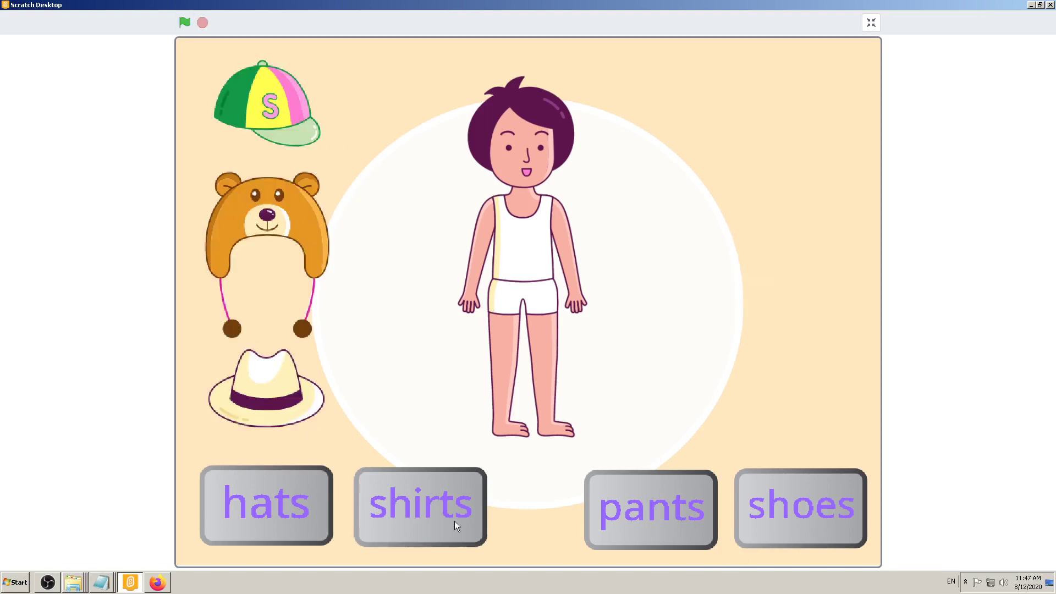
left_click(425, 511)
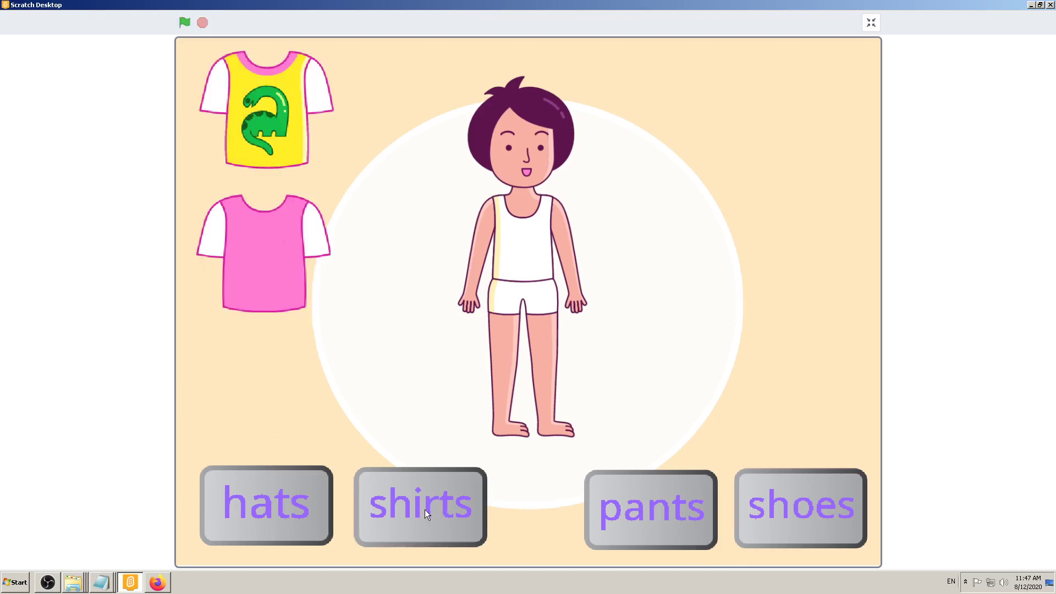
left_click(664, 512)
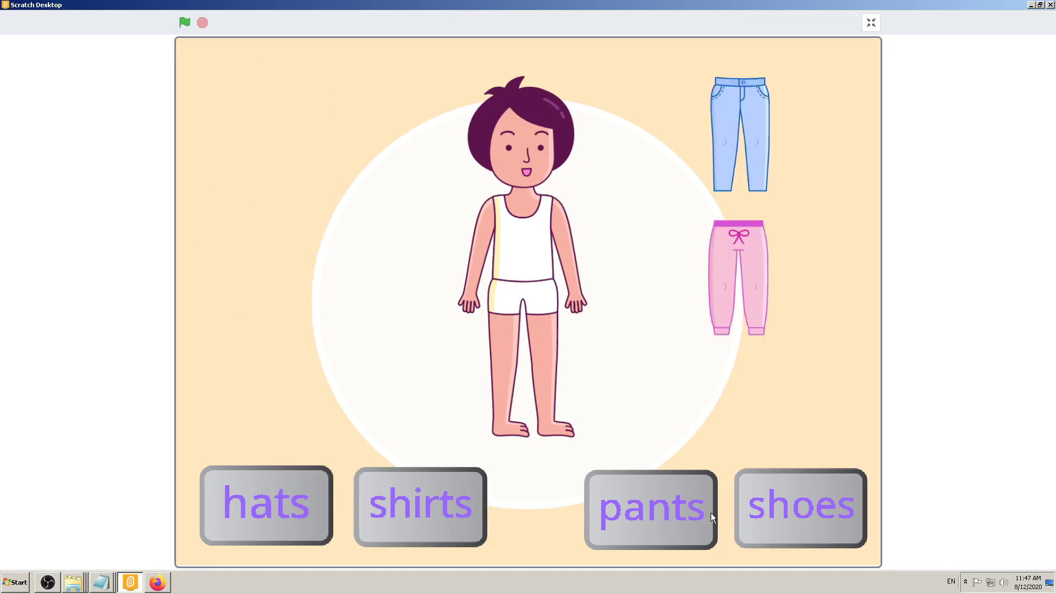
left_click(779, 503)
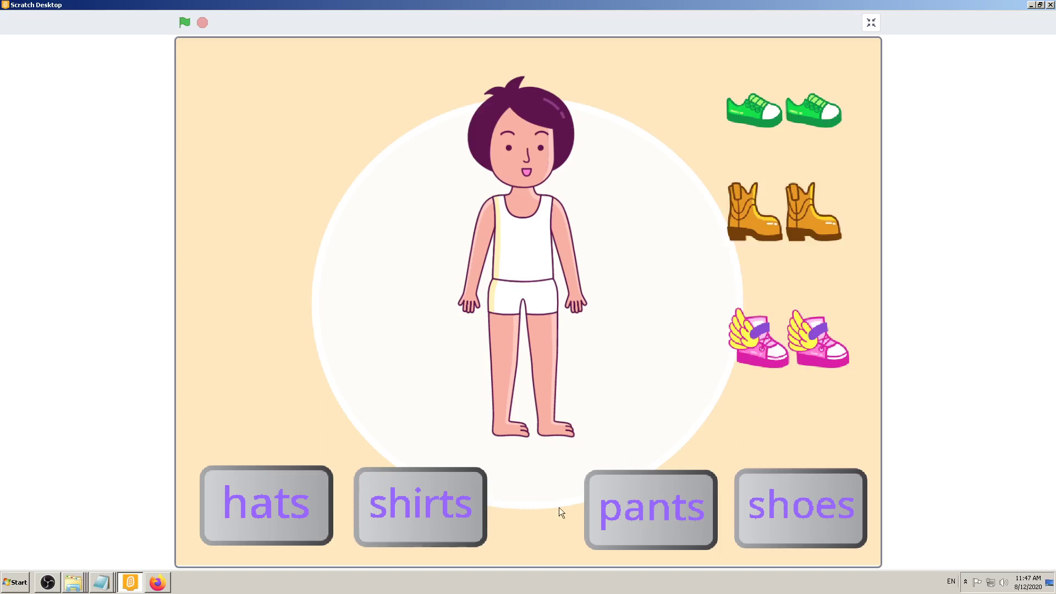
Step: Run through hats, shirts, pants and shoes once more, ending on shirts
left_click(256, 503)
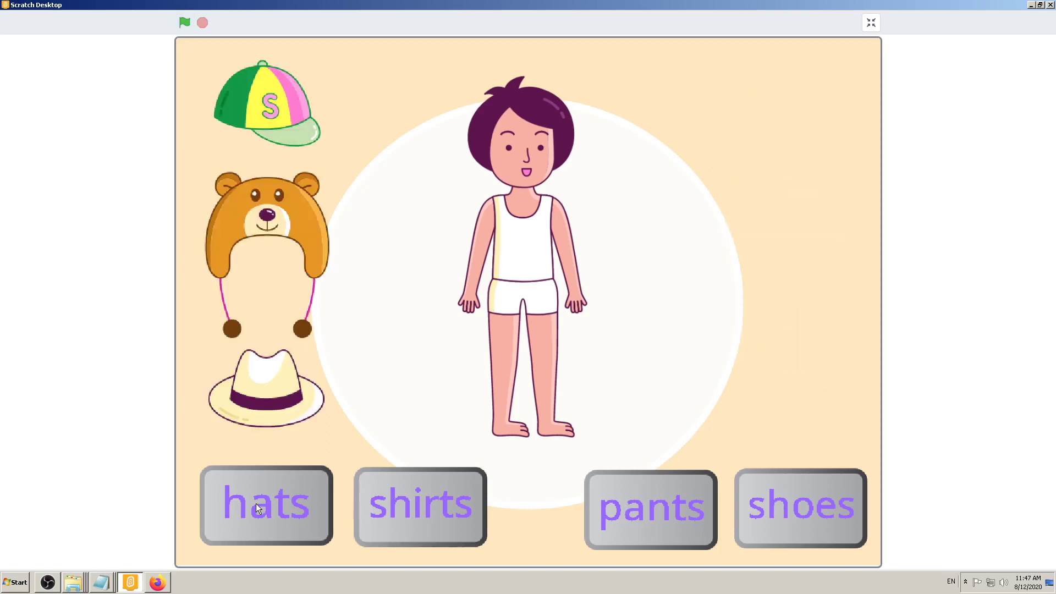
left_click(417, 506)
left_click(628, 505)
left_click(798, 507)
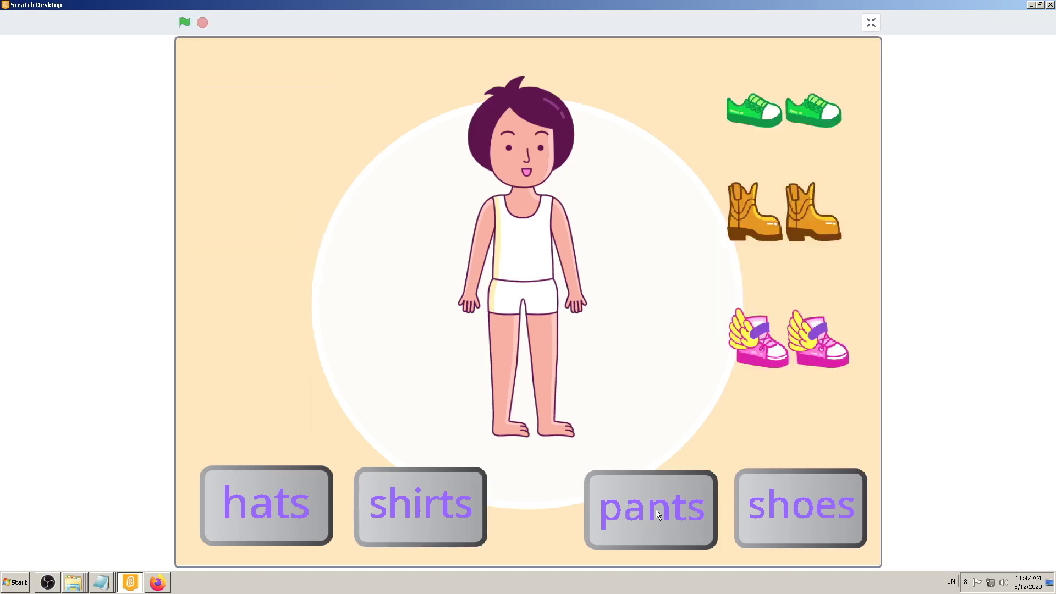
left_click(297, 504)
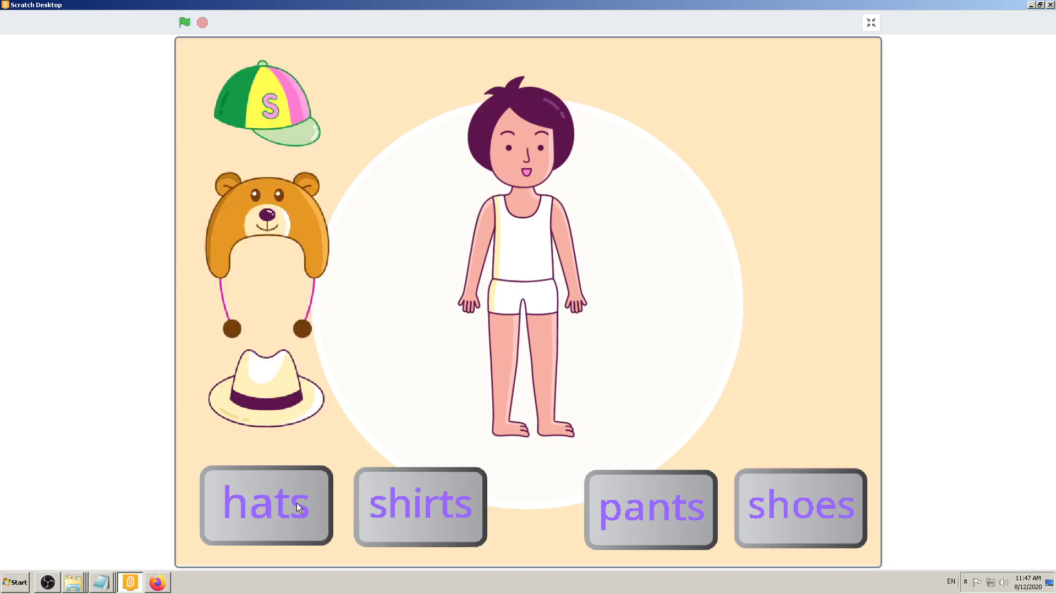
left_click(385, 503)
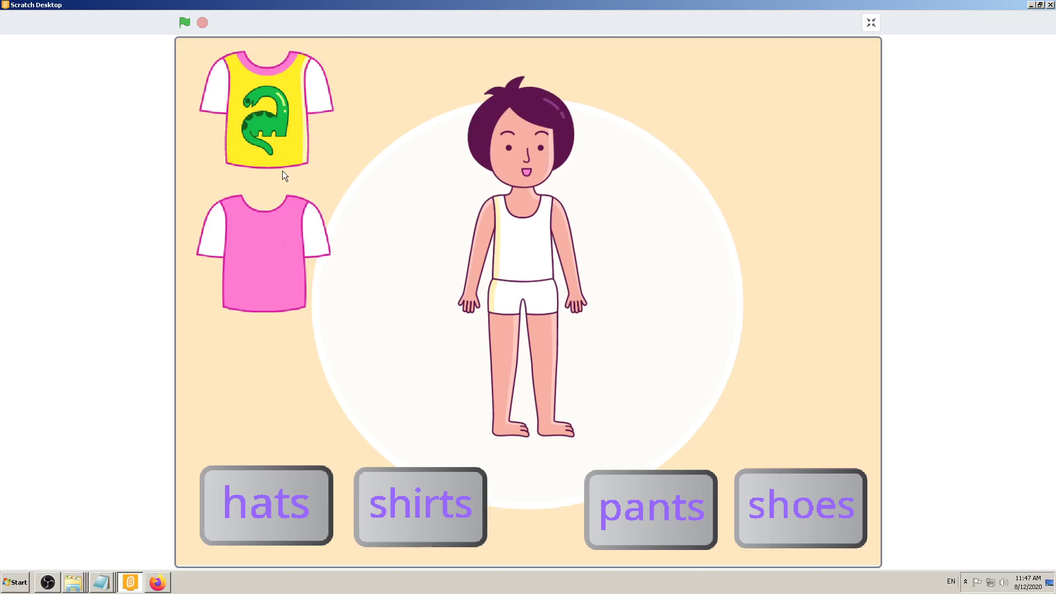
Step: Toggle the girl between pink pants and blue jeans, settle on jeans, then show the shoes
left_click(660, 497)
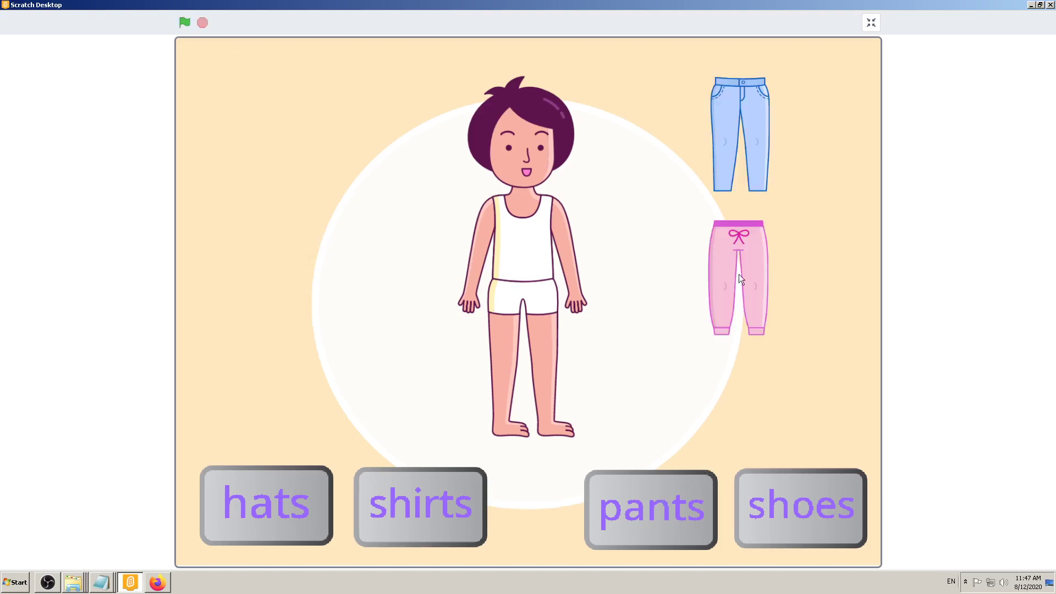
left_click(728, 262)
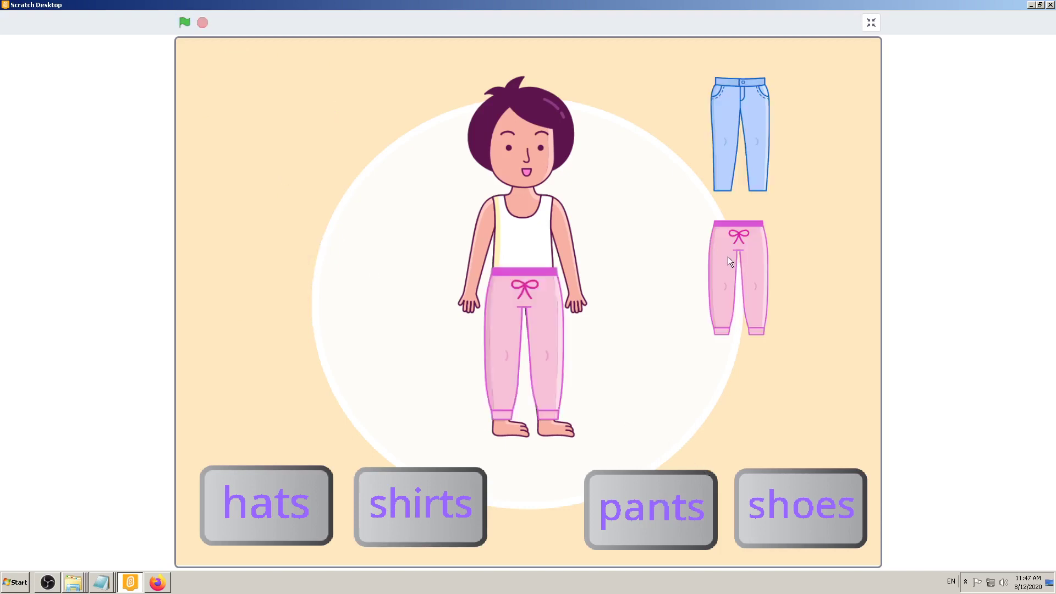
left_click(734, 124)
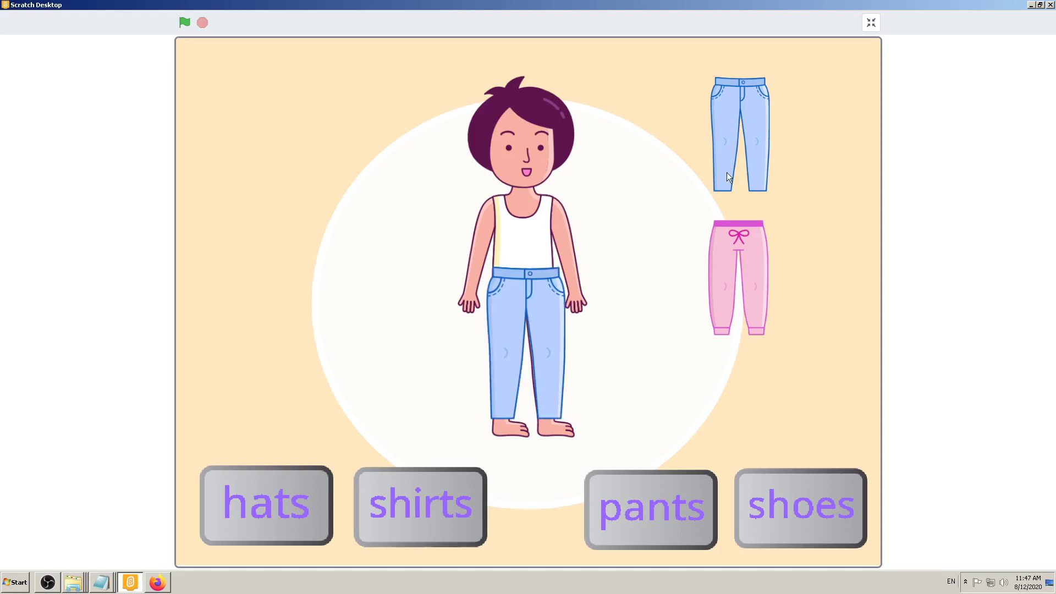
left_click(710, 265)
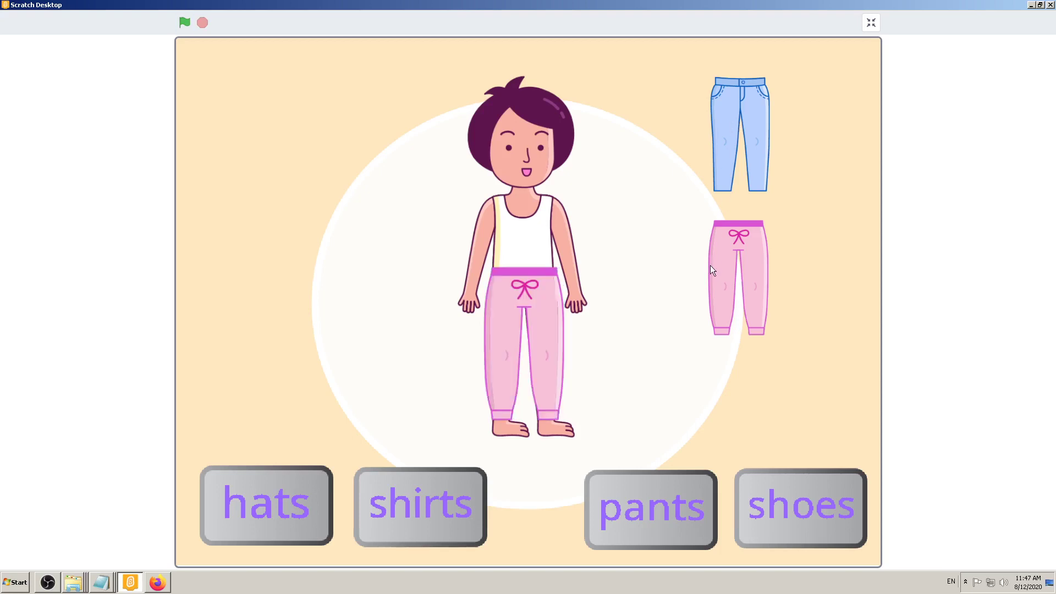
left_click(727, 115)
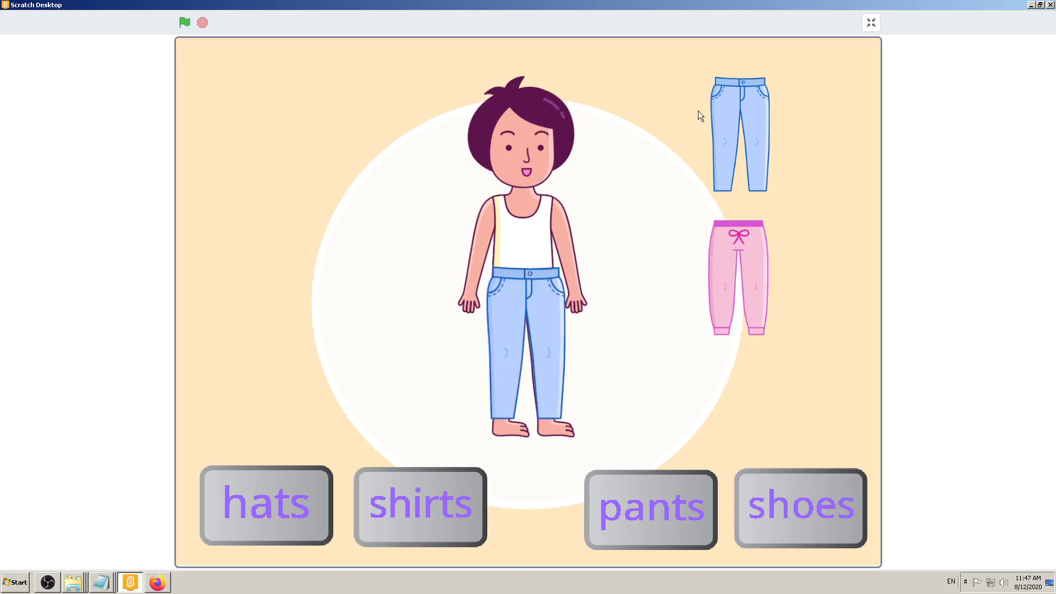
left_click(726, 235)
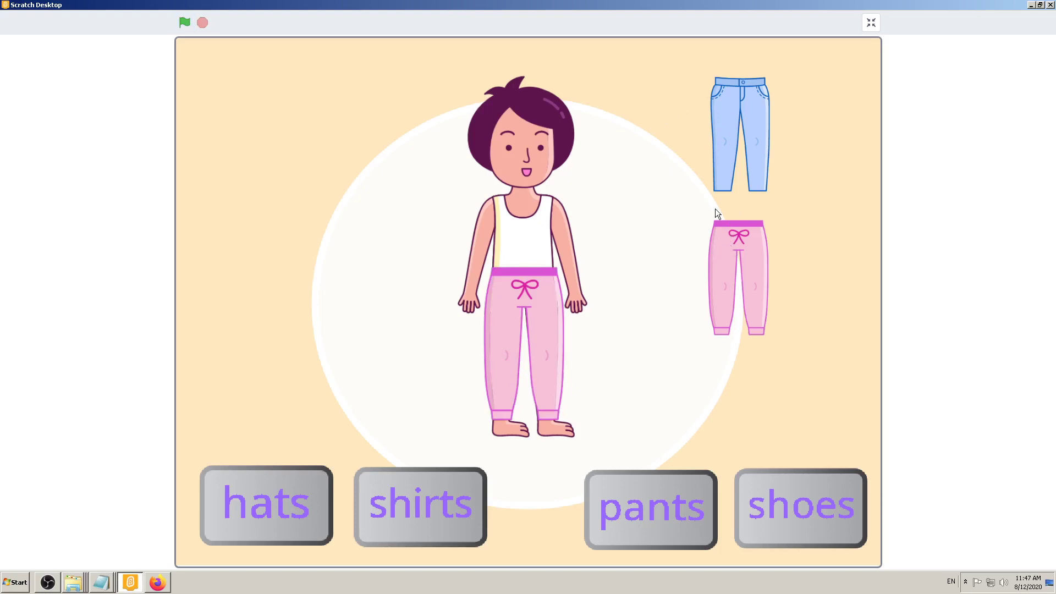
left_click(721, 124)
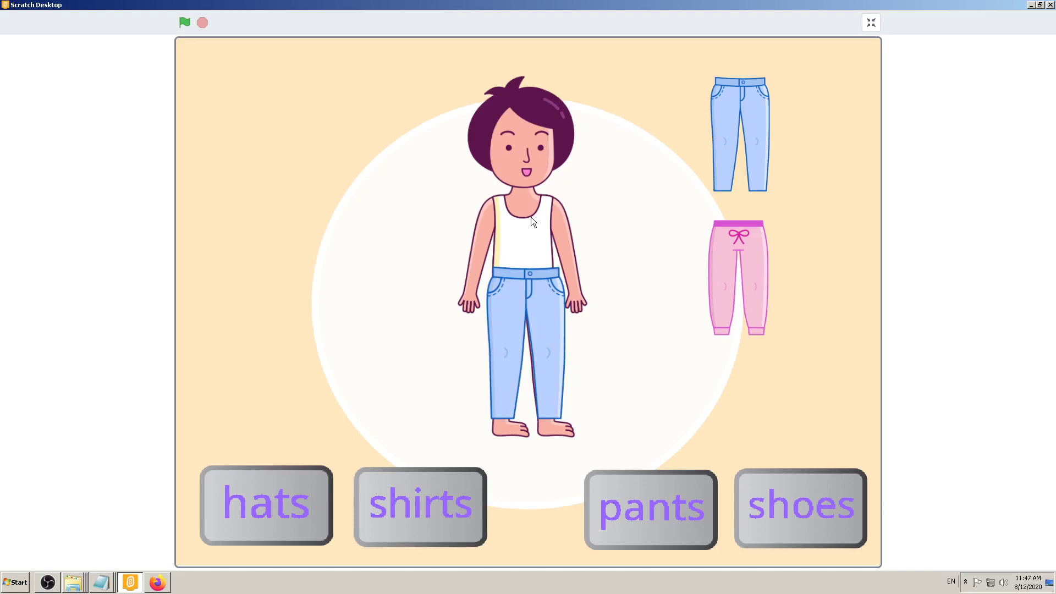
left_click(721, 261)
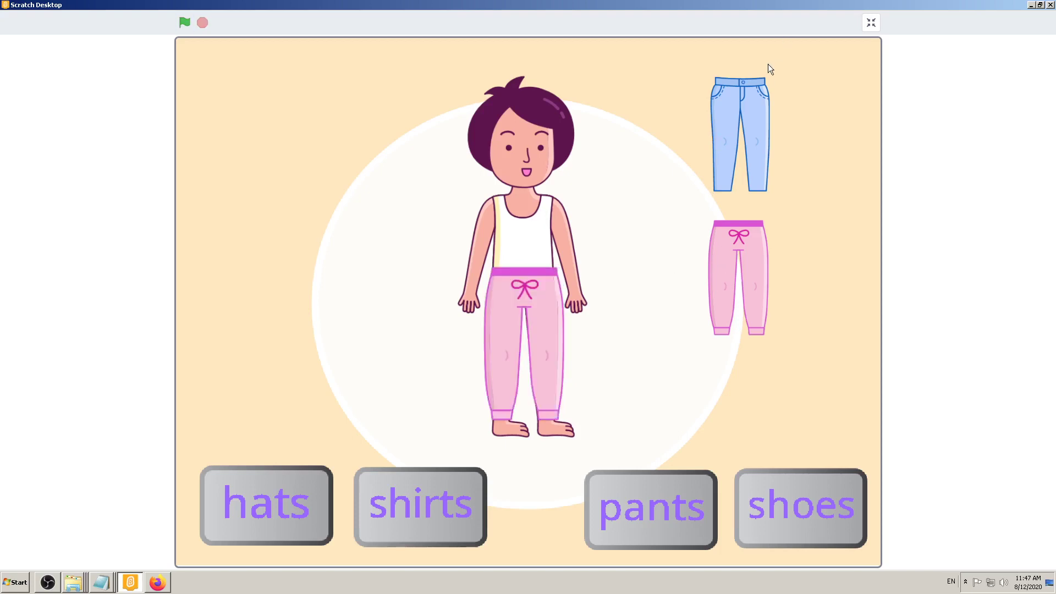
left_click(731, 95)
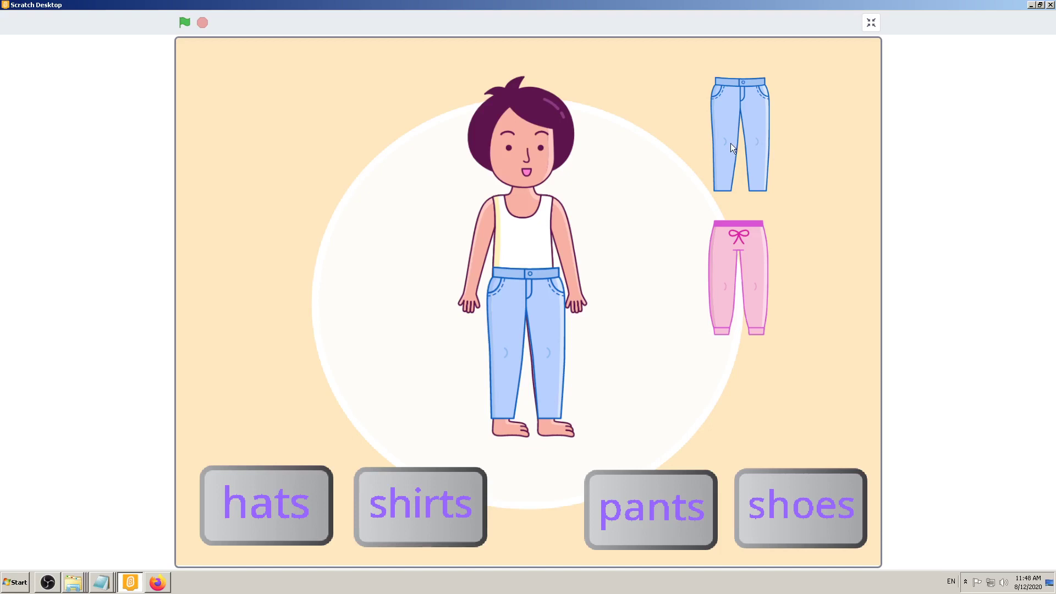
left_click(765, 527)
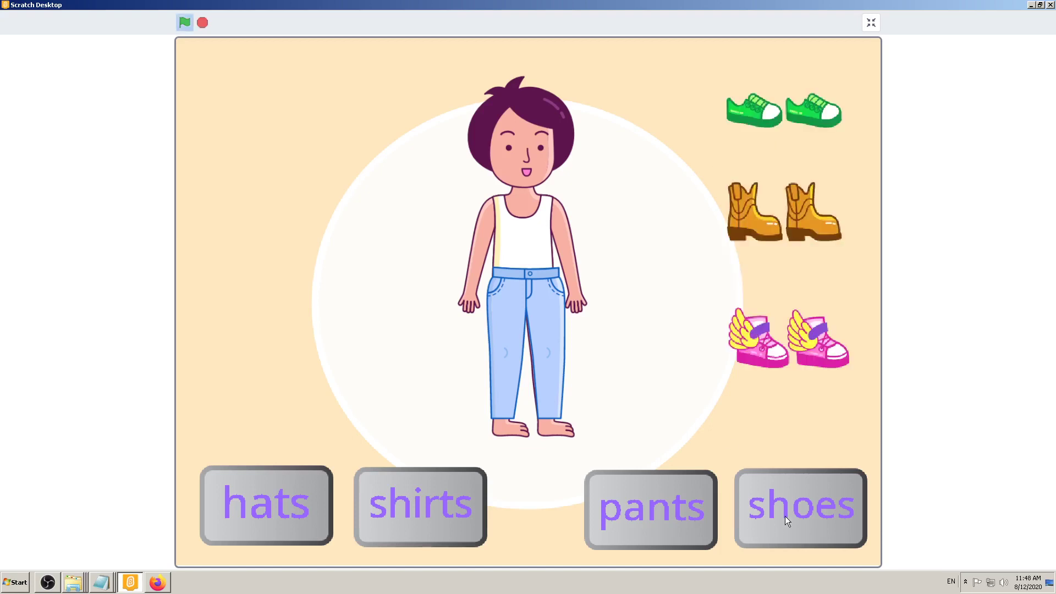
Step: Try pink winged shoes, cowboy boots and green sneakers, toggling between boots and sneakers
left_click(766, 337)
left_click(739, 189)
left_click(743, 120)
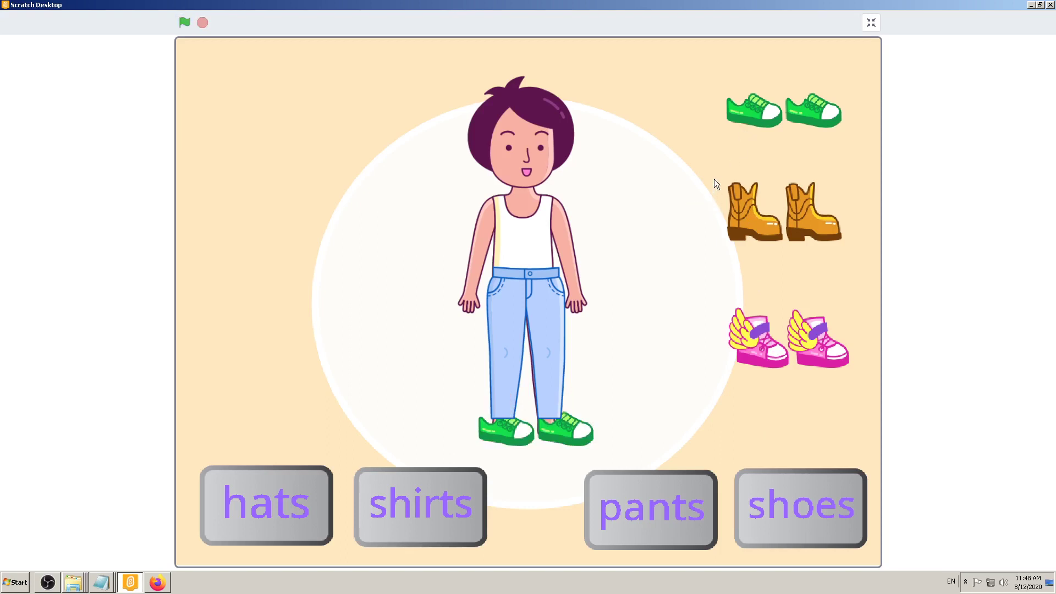
left_click(739, 204)
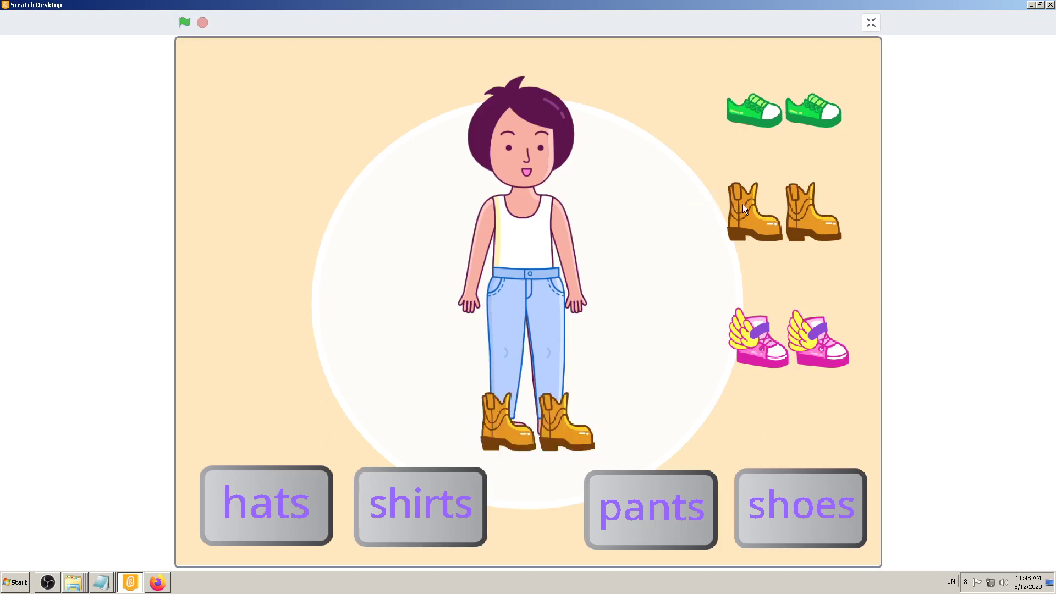
left_click(746, 112)
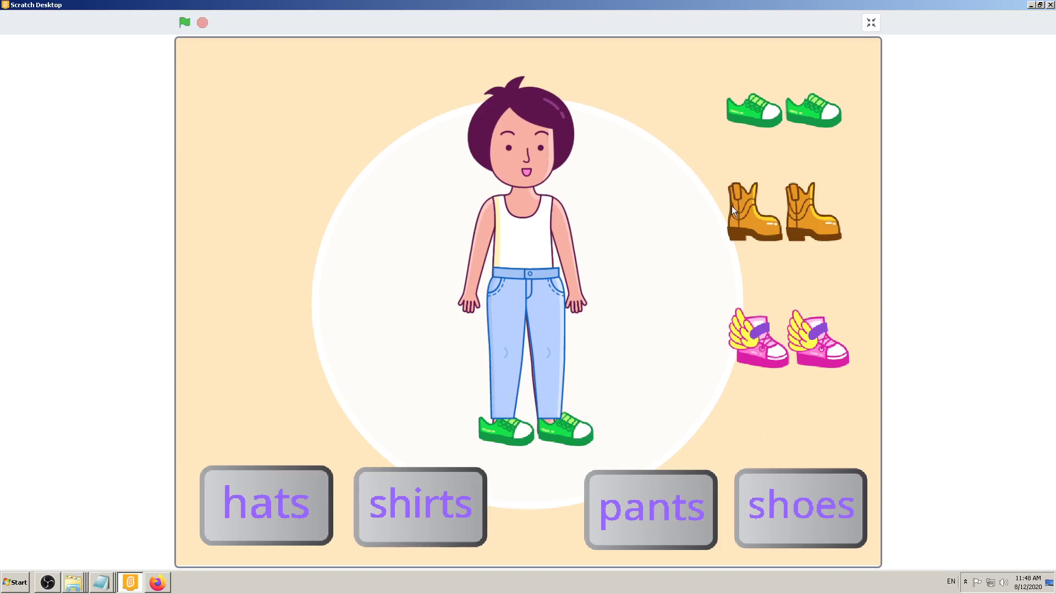
Step: Cycle her shoes through winged shoes, boots, sneakers, boots and back to winged shoes
left_click(759, 343)
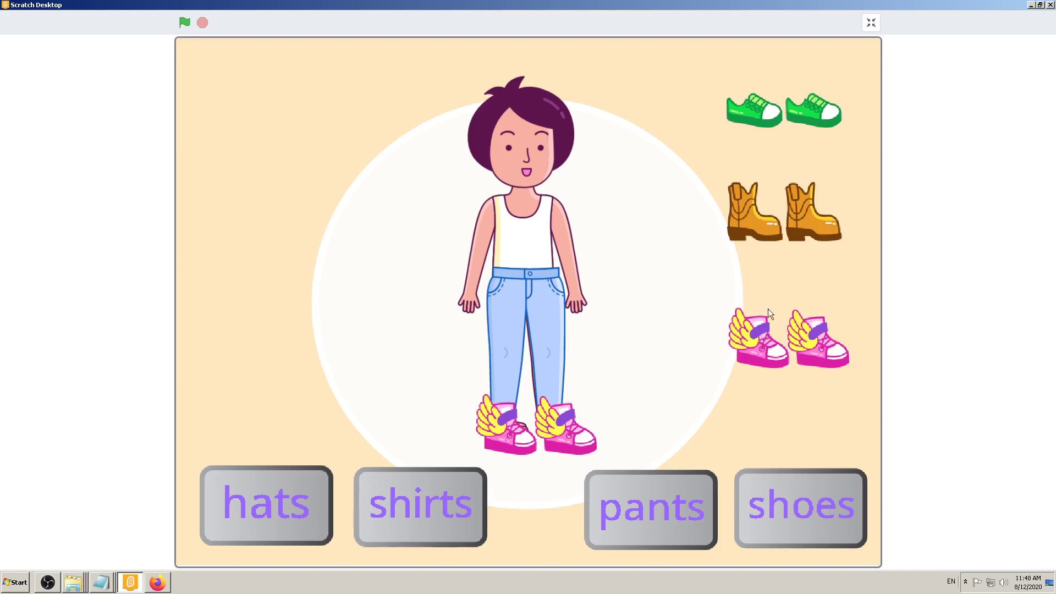
left_click(753, 209)
left_click(740, 124)
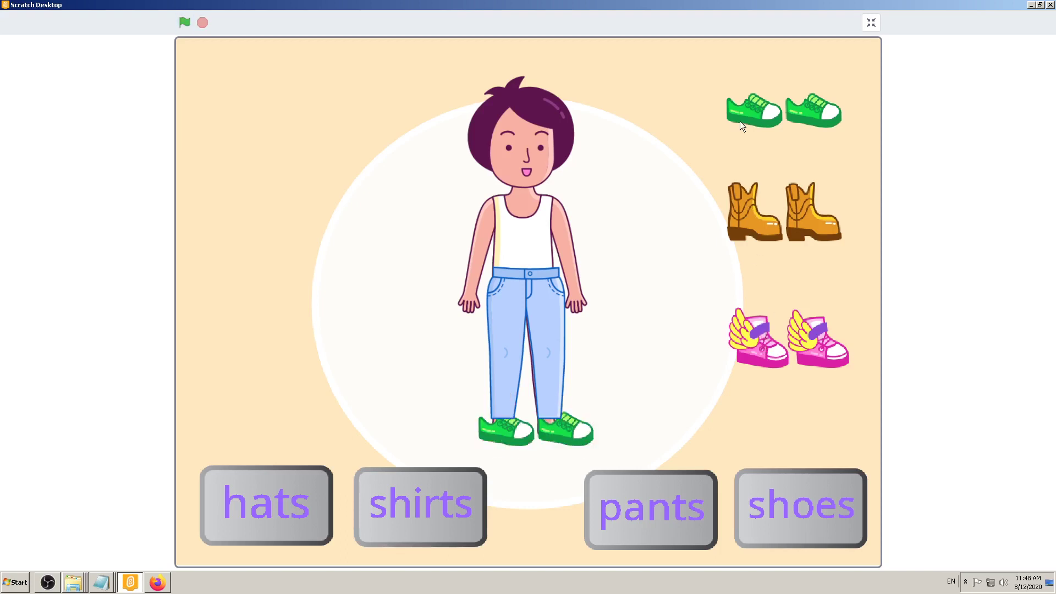
left_click(743, 223)
left_click(751, 334)
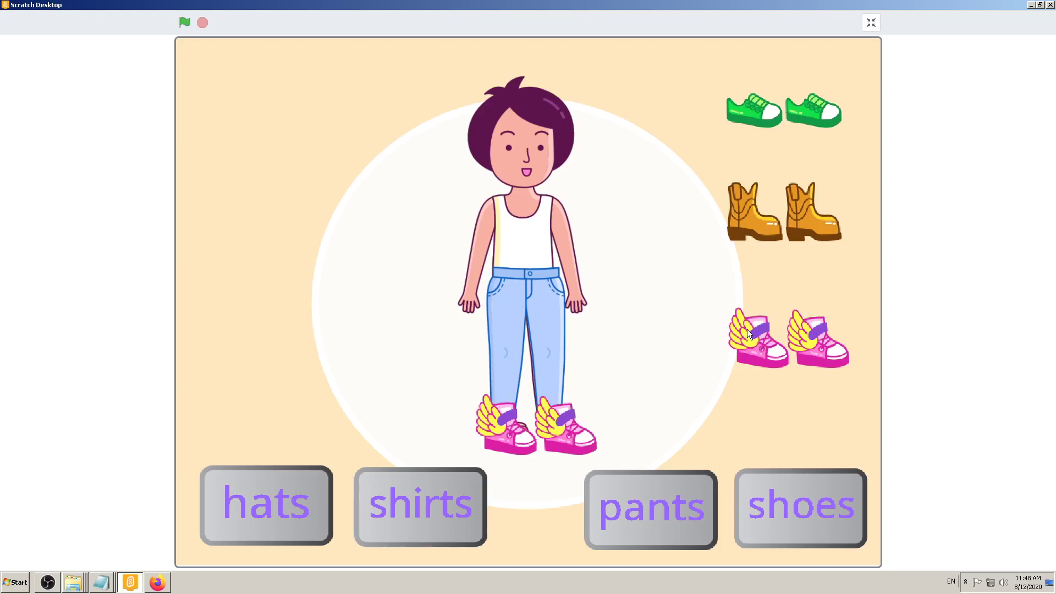
Step: Bring the shoe choices back and try sneakers, boots and winged shoes, ending on boots
left_click(648, 504)
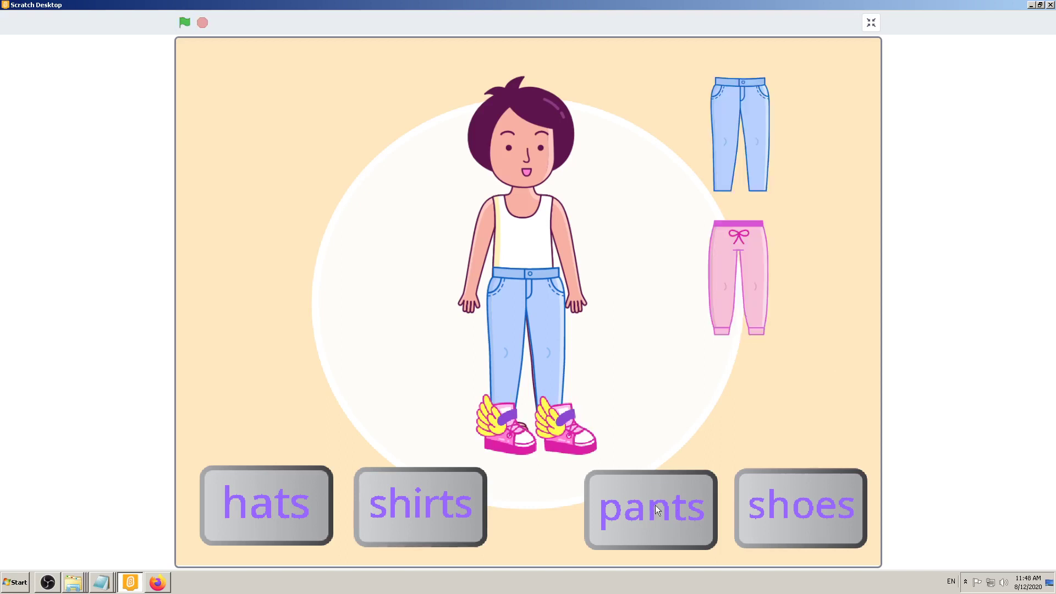
left_click(781, 510)
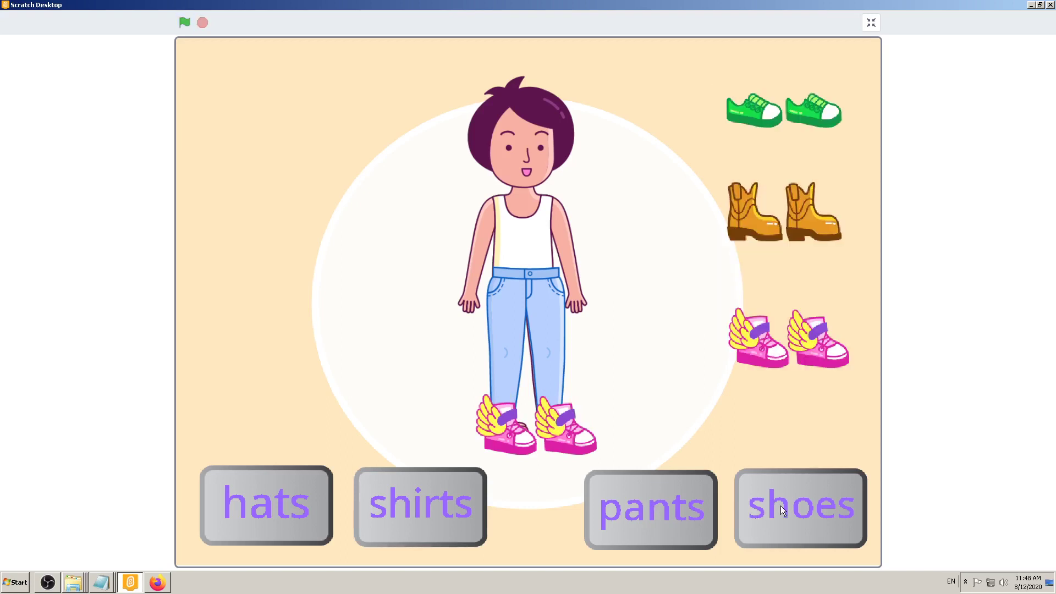
left_click(758, 124)
left_click(747, 208)
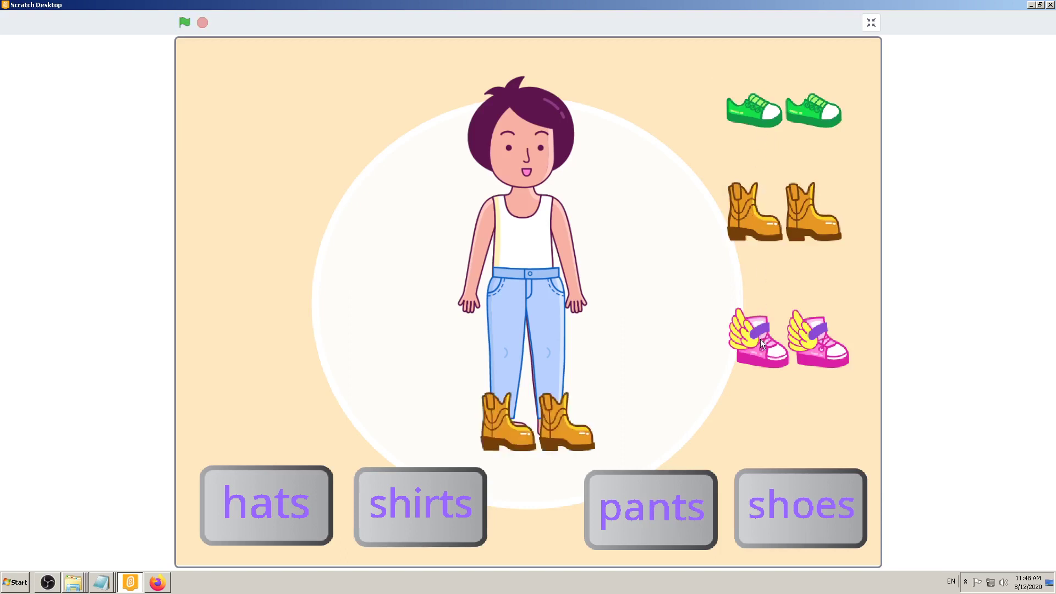
left_click(760, 340)
left_click(748, 211)
Step: Put green sneakers on her and choose the yellow dinosaur shirt after trying the pink shirt
left_click(758, 114)
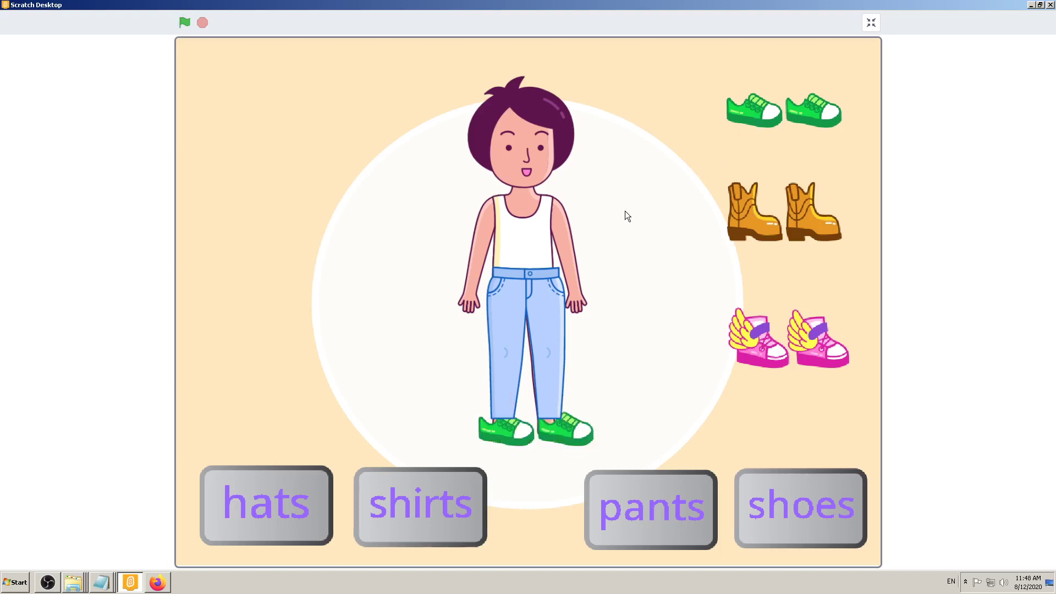
left_click(408, 494)
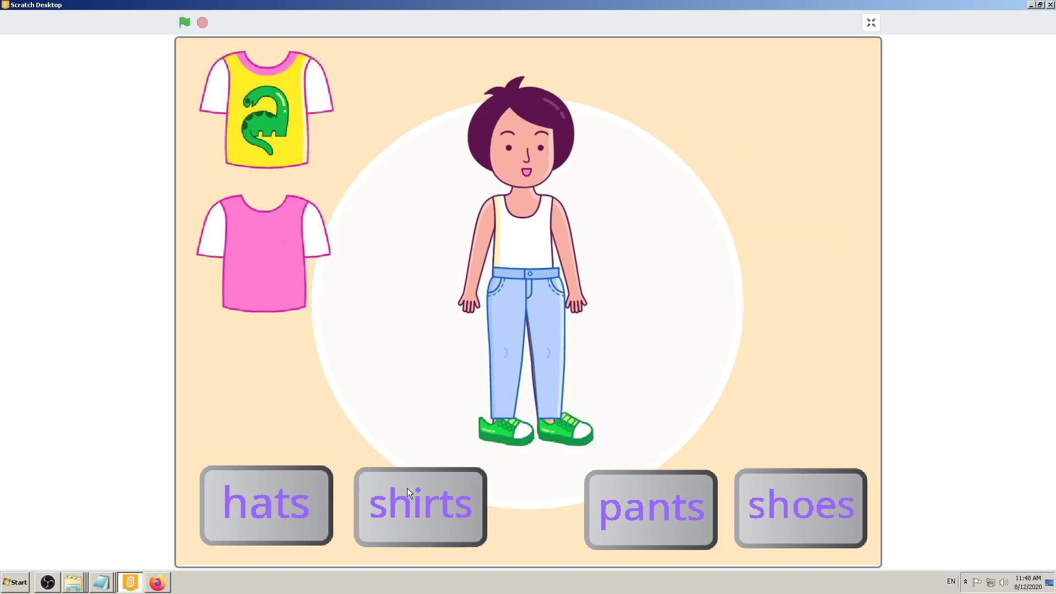
left_click(249, 217)
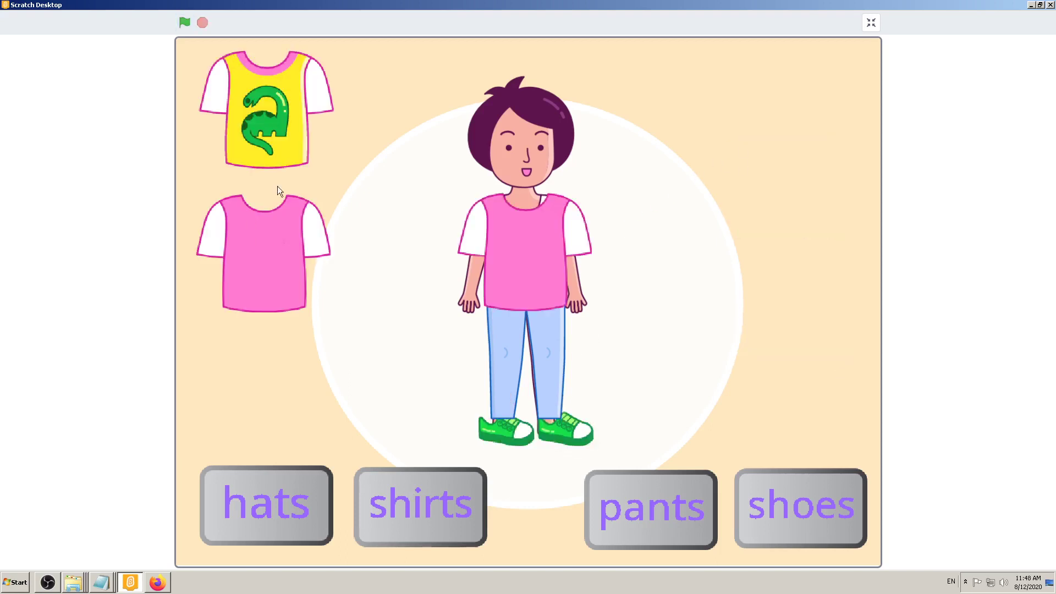
left_click(267, 103)
Step: Try the bear hat, striped cap and white fedora, ending on the white fedora
left_click(280, 501)
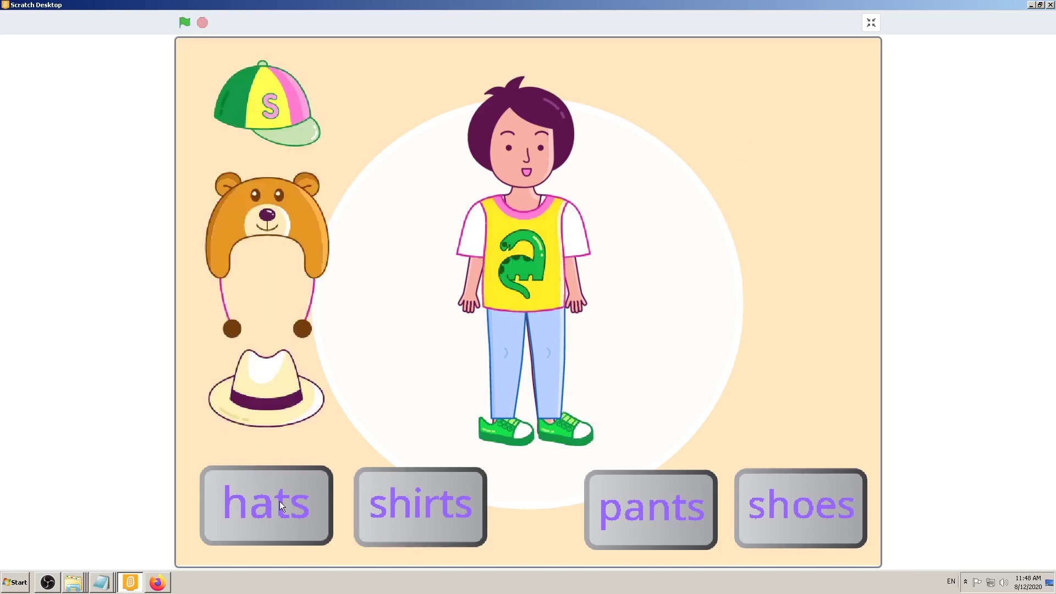
left_click(280, 209)
left_click(282, 105)
left_click(262, 377)
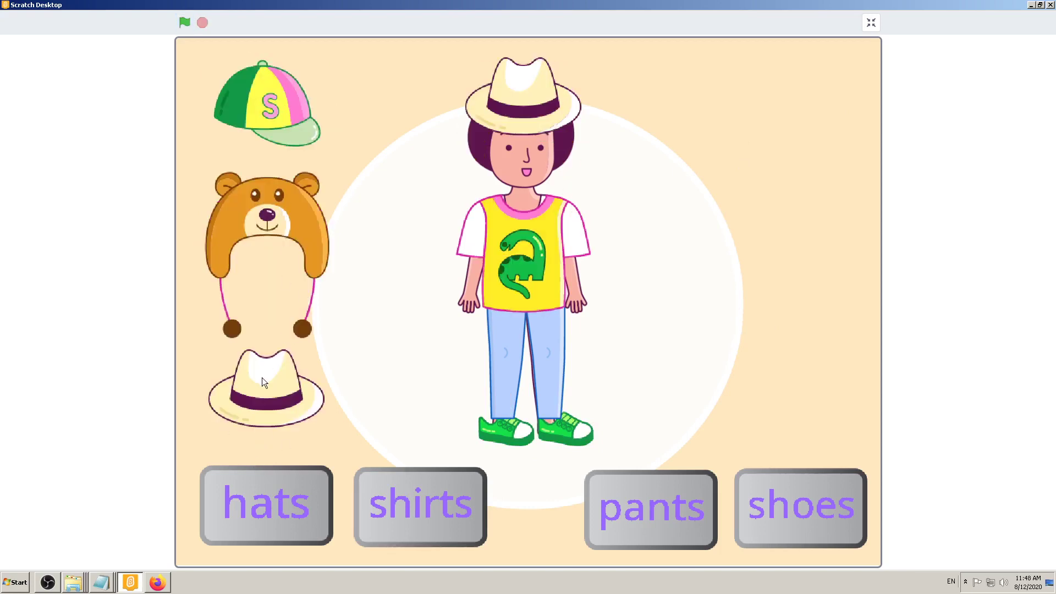
left_click(257, 90)
left_click(271, 220)
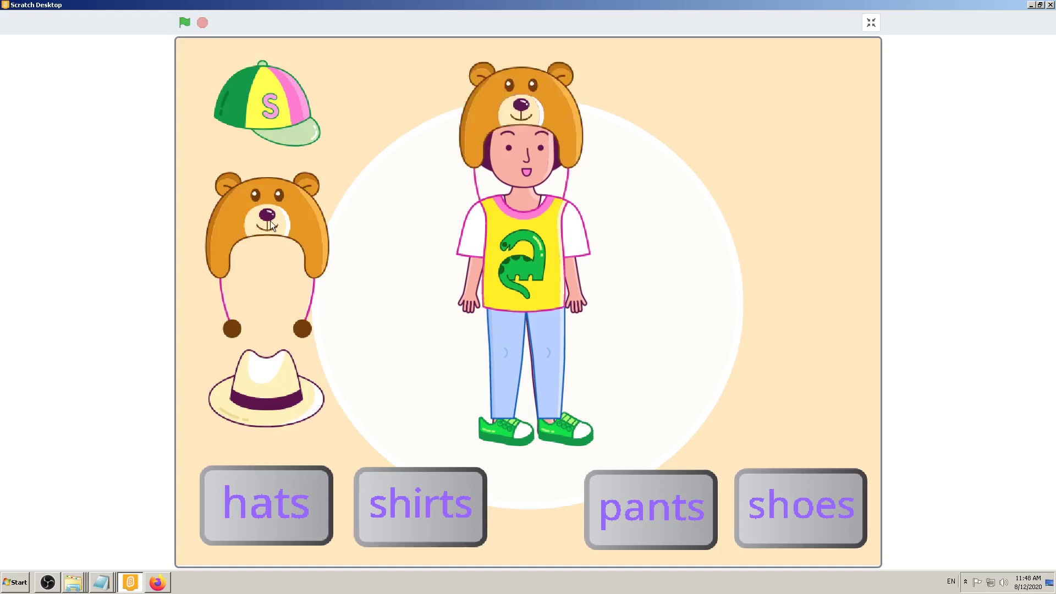
left_click(275, 379)
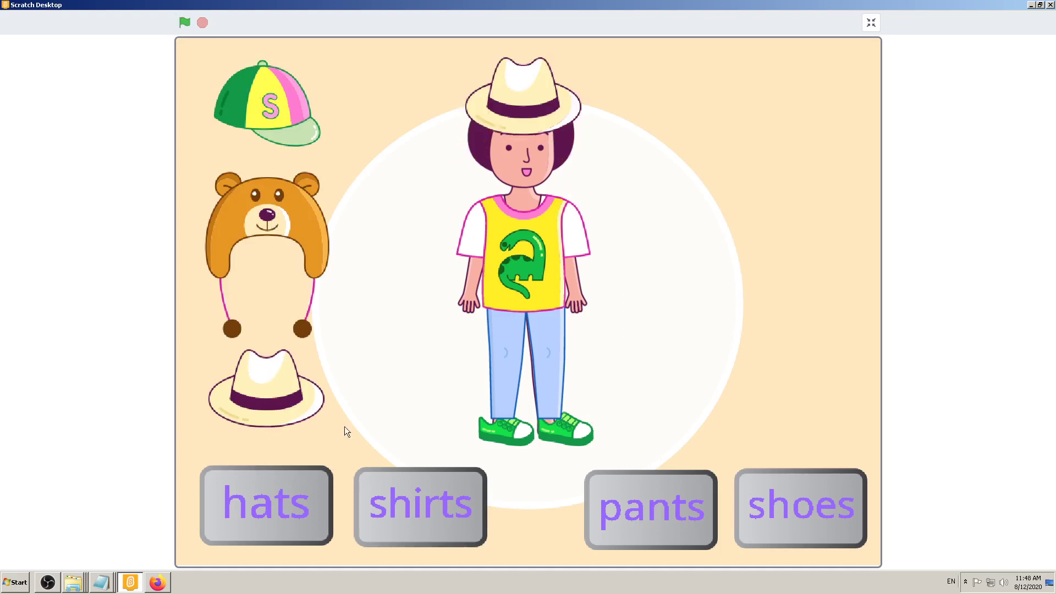
Step: Switch to the pink shirt and settle on pink sweatpants after trying blue jeans
left_click(440, 499)
left_click(297, 253)
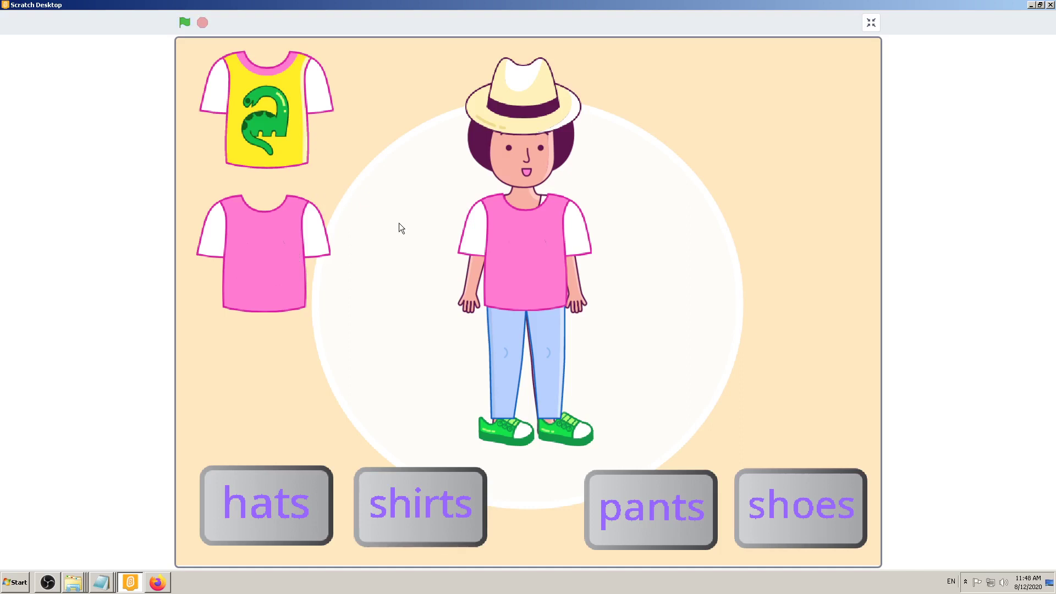
left_click(662, 523)
left_click(722, 277)
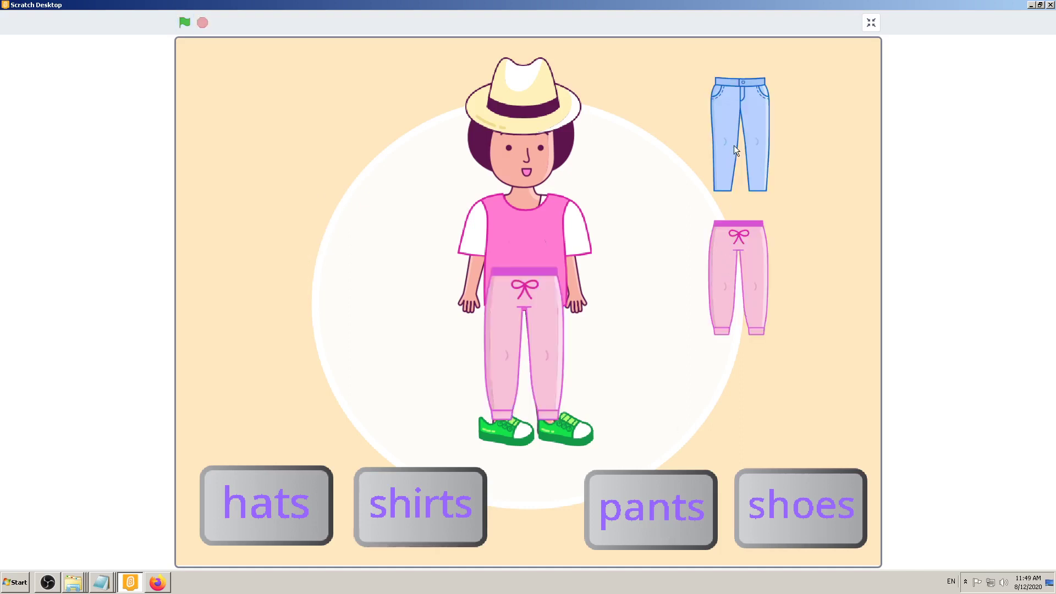
left_click(737, 149)
left_click(746, 252)
Step: Return to the dinosaur shirt and cycle through the shoes, ending in brown boots
left_click(364, 496)
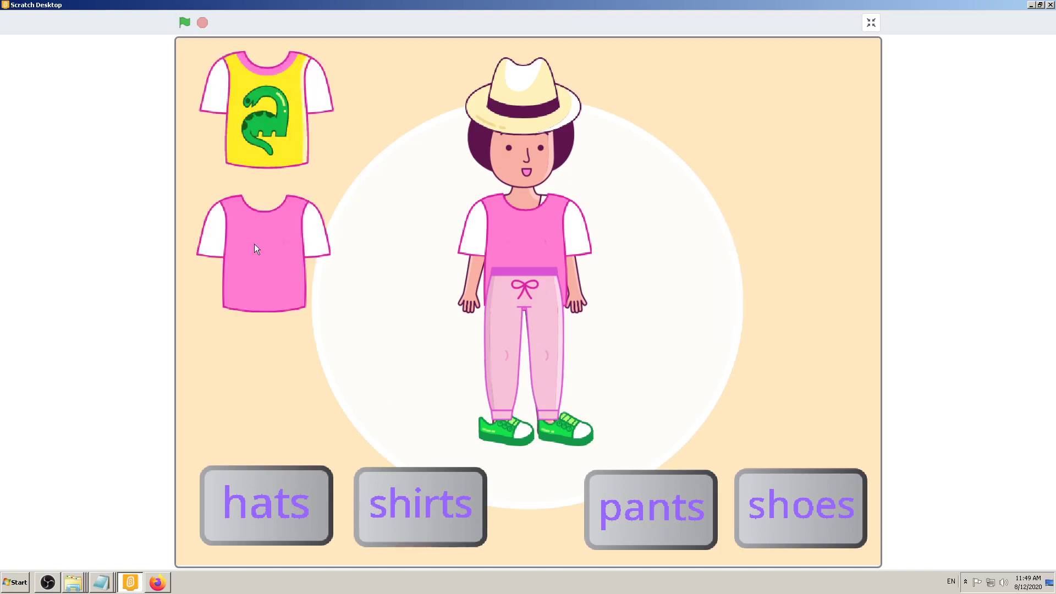
left_click(250, 138)
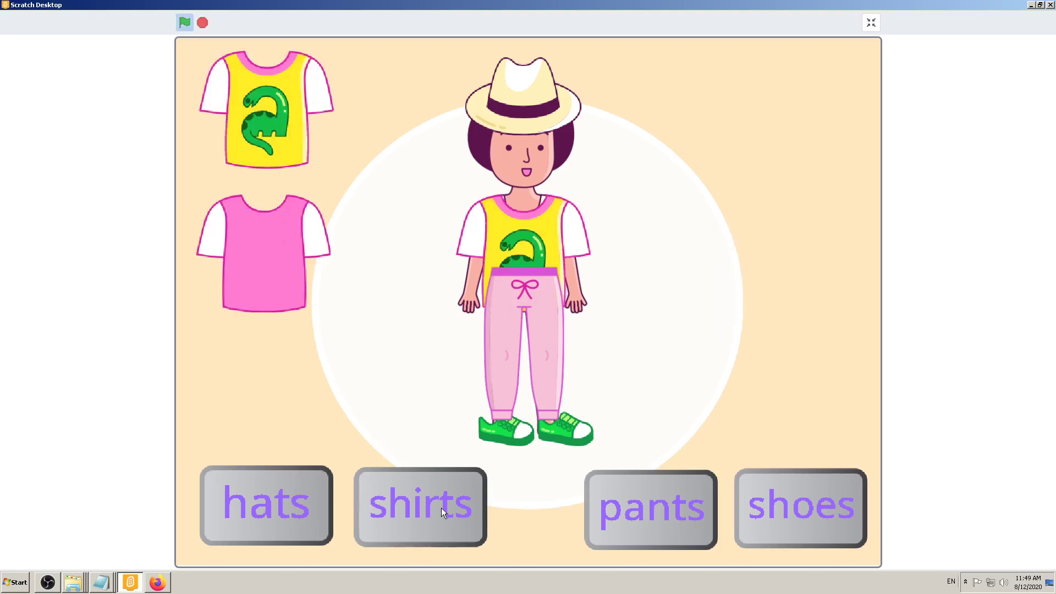
left_click(768, 512)
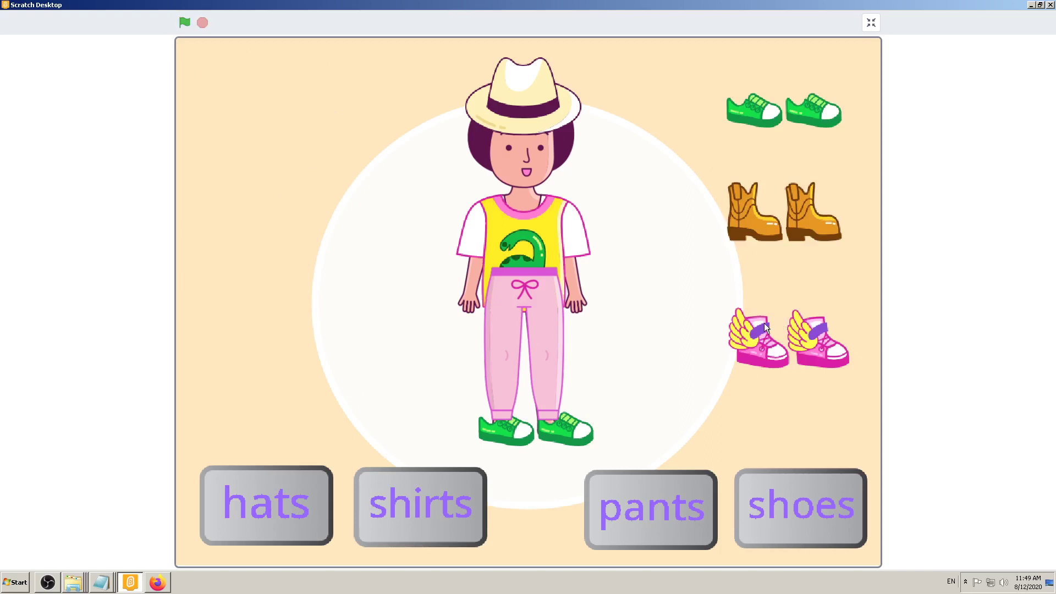
left_click(754, 208)
left_click(754, 120)
left_click(747, 234)
left_click(760, 326)
left_click(753, 216)
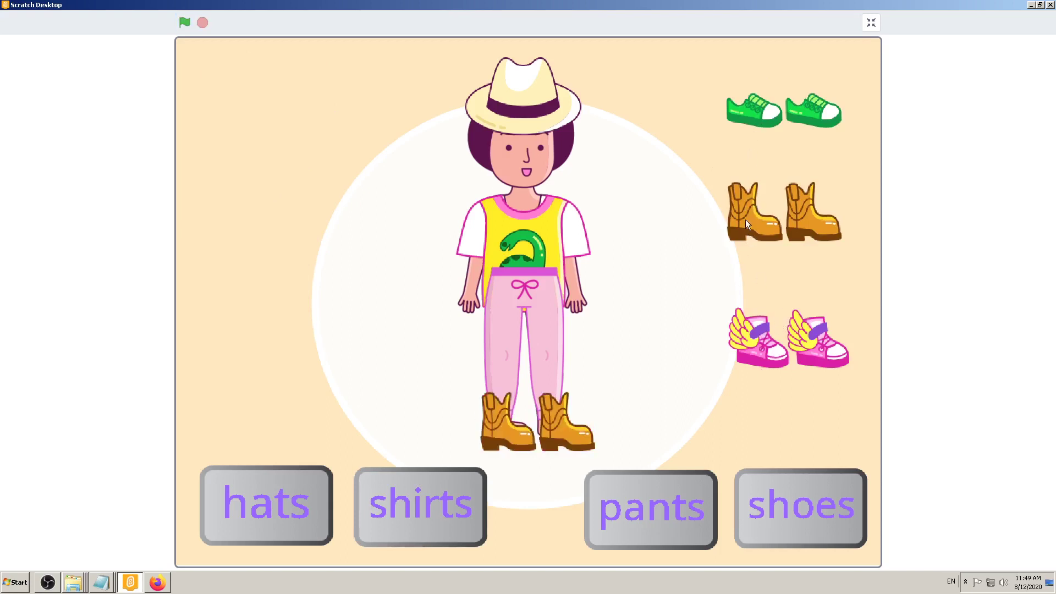
Step: Cycle through the bear hat, fedora and striped cap, ending on the white fedora
left_click(264, 505)
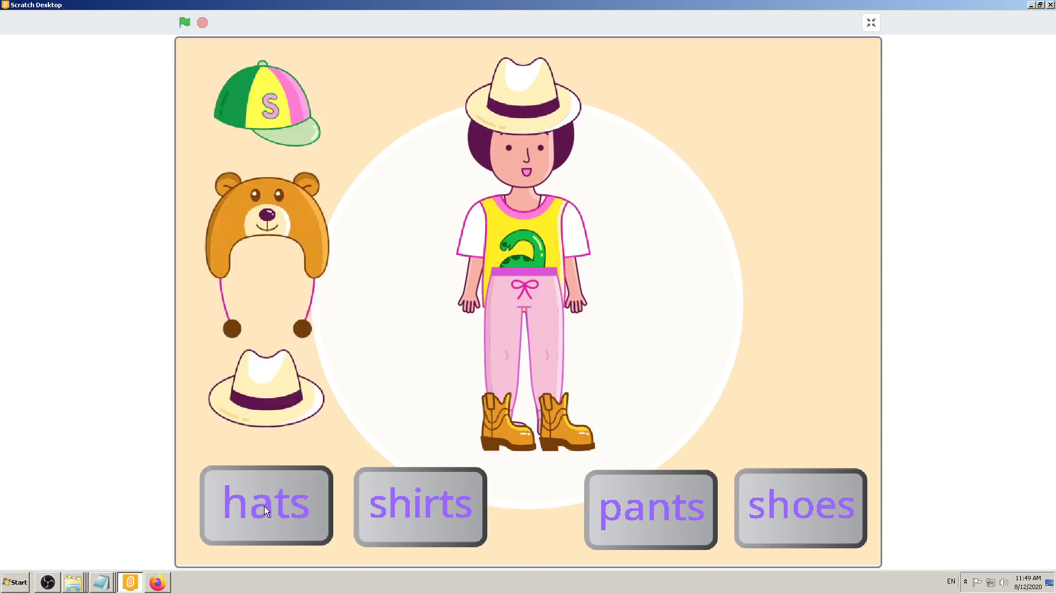
left_click(267, 230)
left_click(266, 399)
left_click(304, 118)
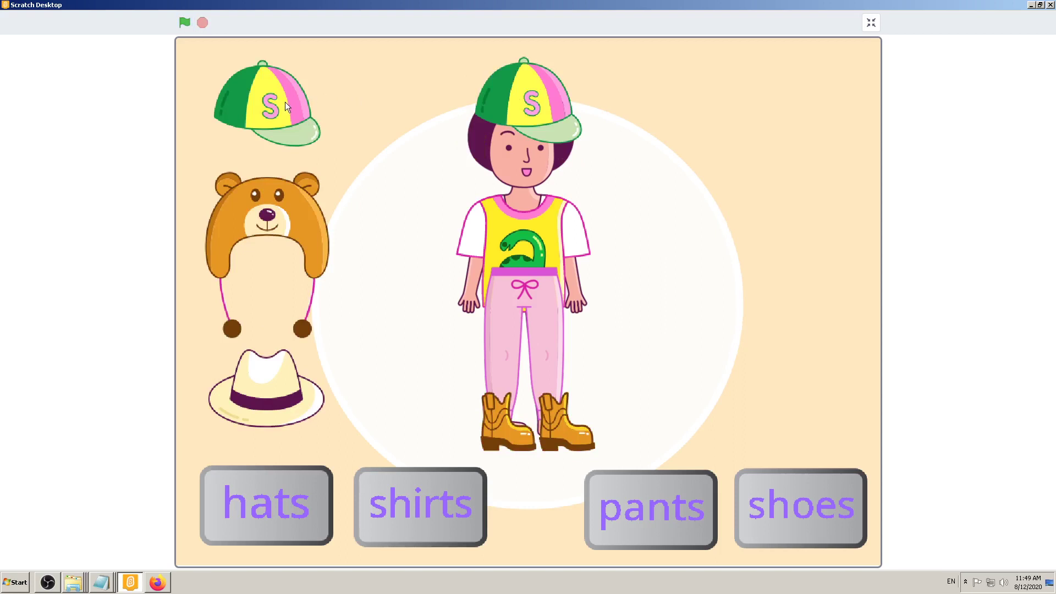
left_click(278, 213)
left_click(268, 387)
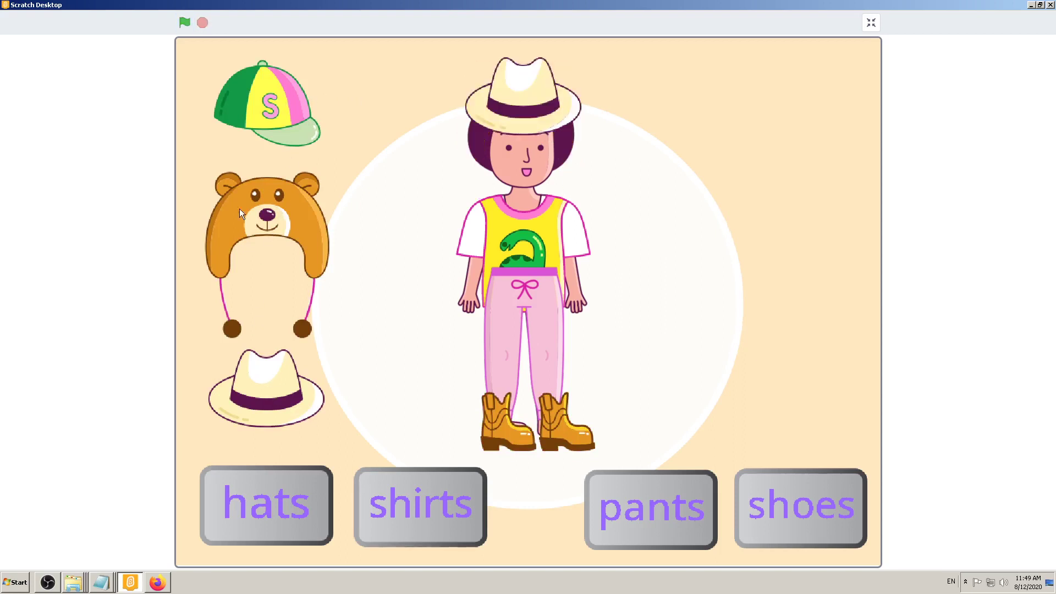
Step: Restart the game and dress the girl in the yellow dinosaur shirt after the pink one
left_click(186, 23)
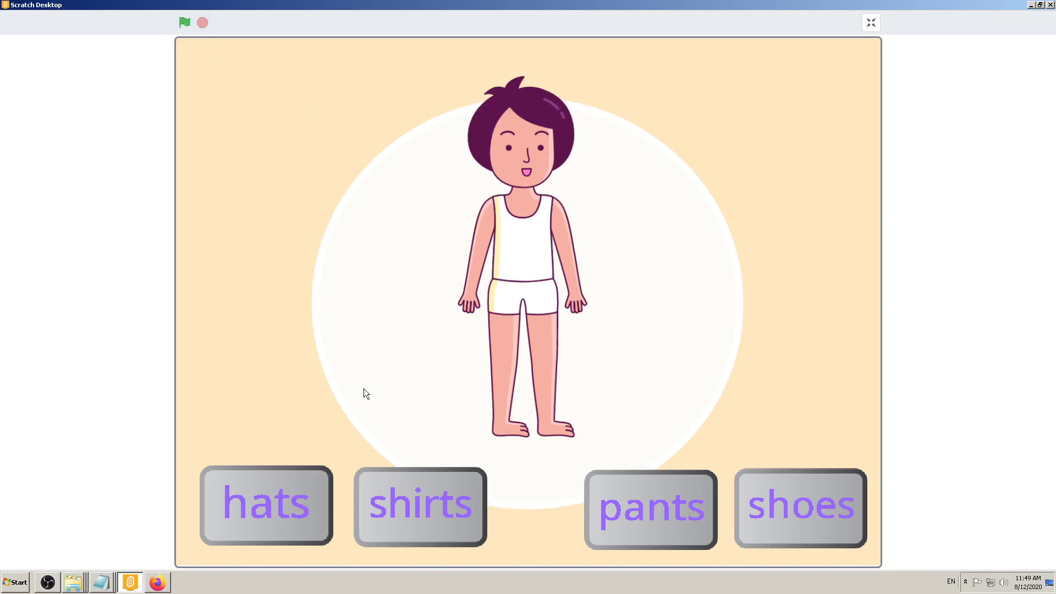
left_click(405, 493)
left_click(230, 251)
left_click(272, 115)
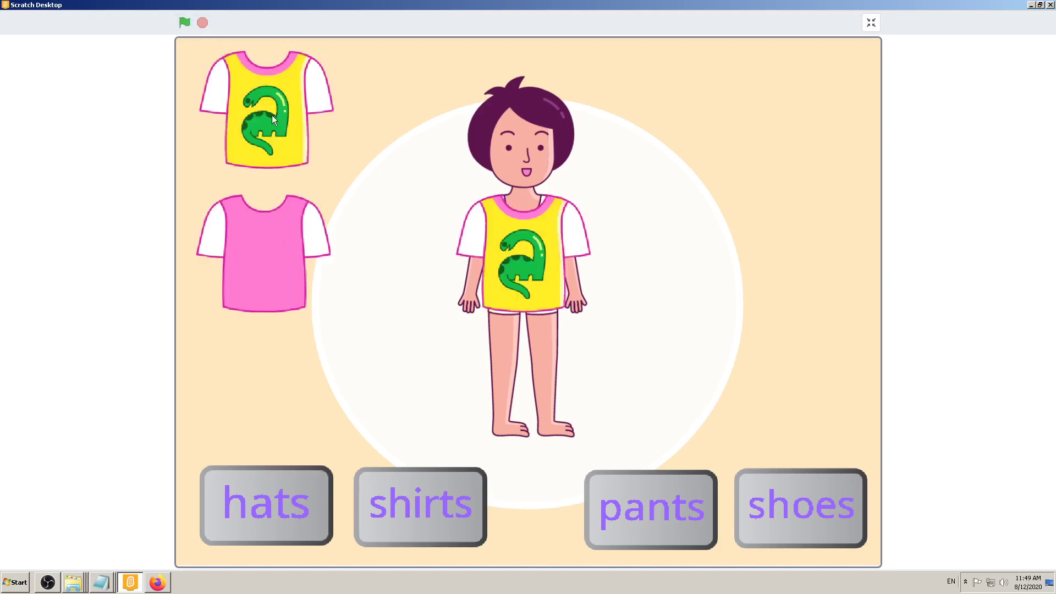
left_click(248, 516)
Step: Give her blue jeans after briefly trying pink sweatpants
left_click(625, 497)
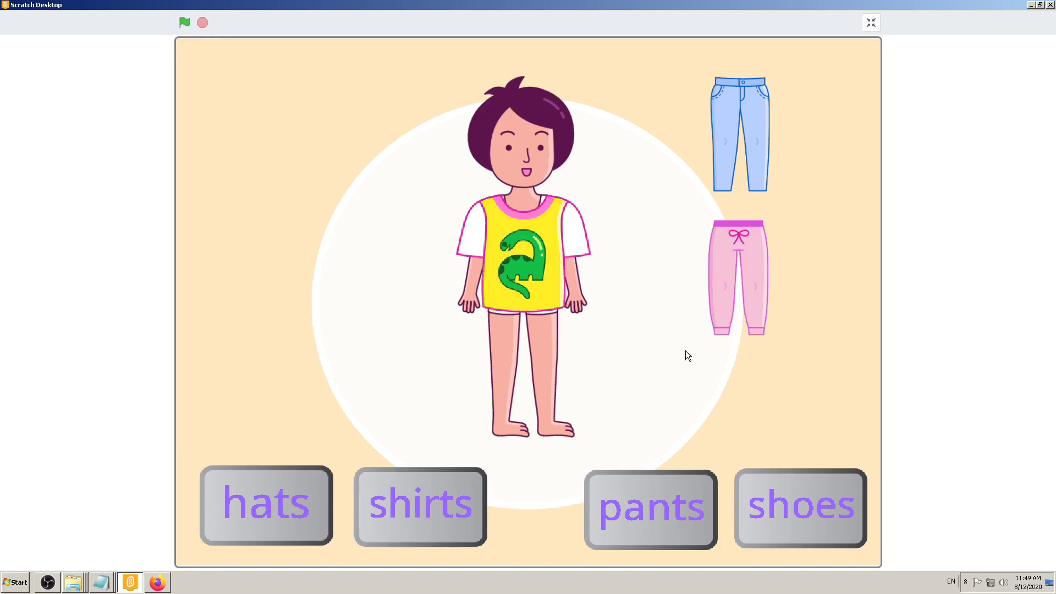
left_click(725, 283)
left_click(733, 153)
Step: Try winged shoes, boots and sneakers on her, settling on the pink winged shoes
left_click(822, 518)
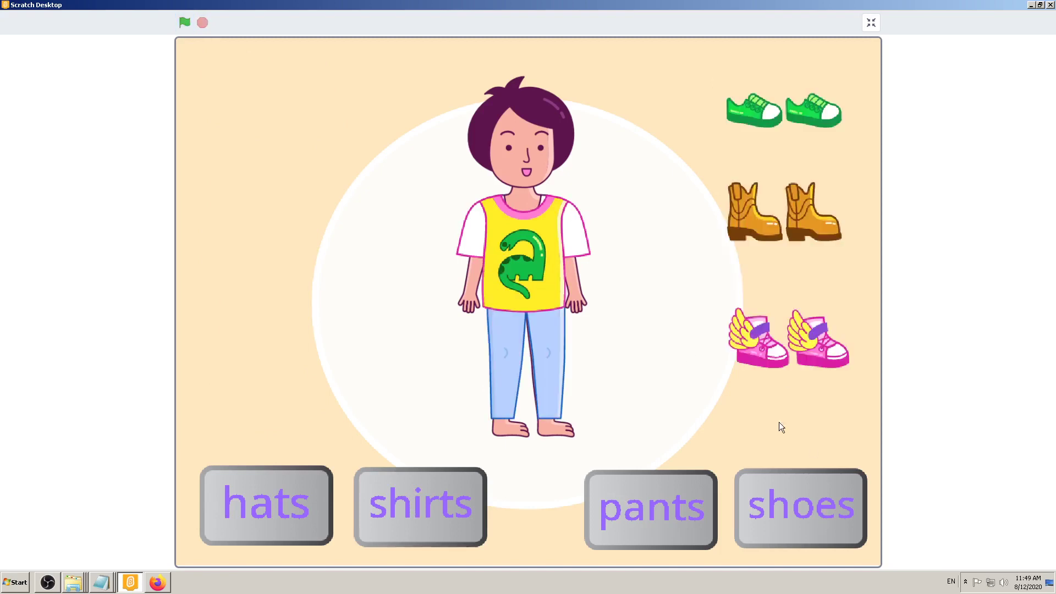
left_click(751, 336)
left_click(749, 225)
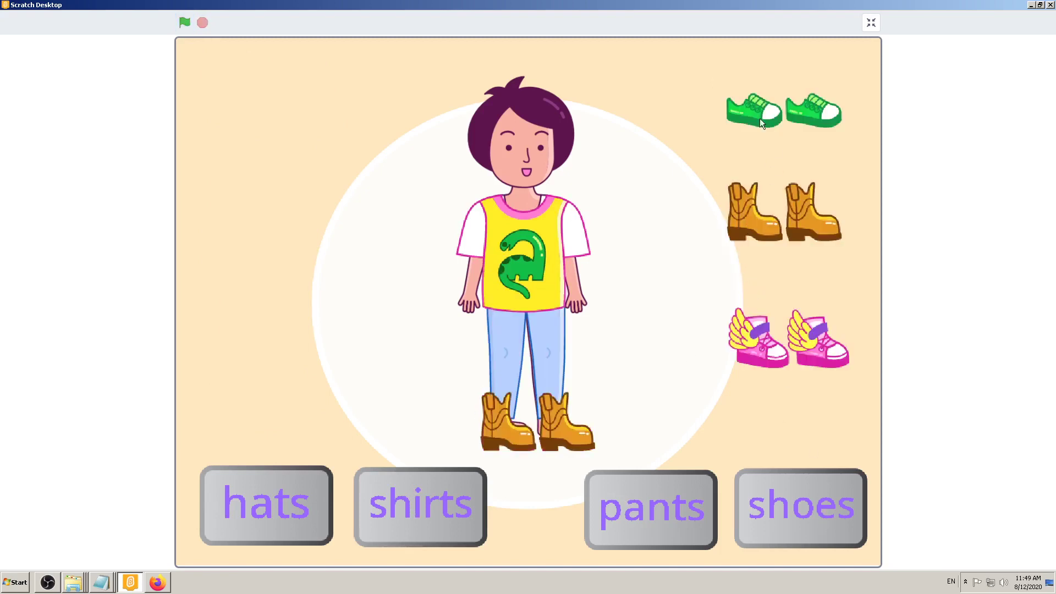
left_click(759, 118)
left_click(749, 216)
left_click(759, 333)
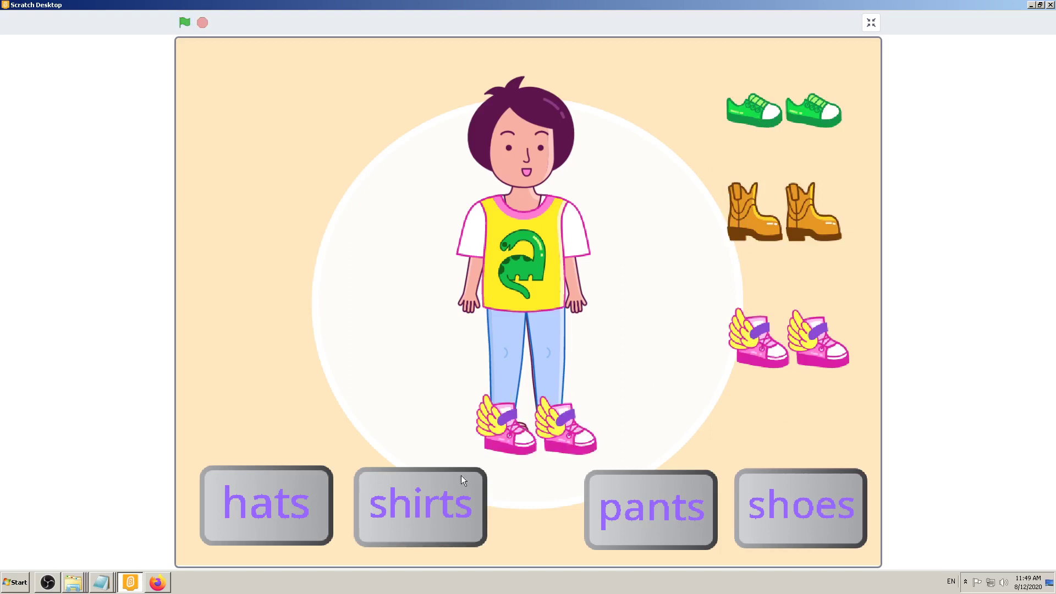
Step: Put the green cap on her, try the bear hat and white fedora, then return to the cap
left_click(420, 514)
left_click(260, 509)
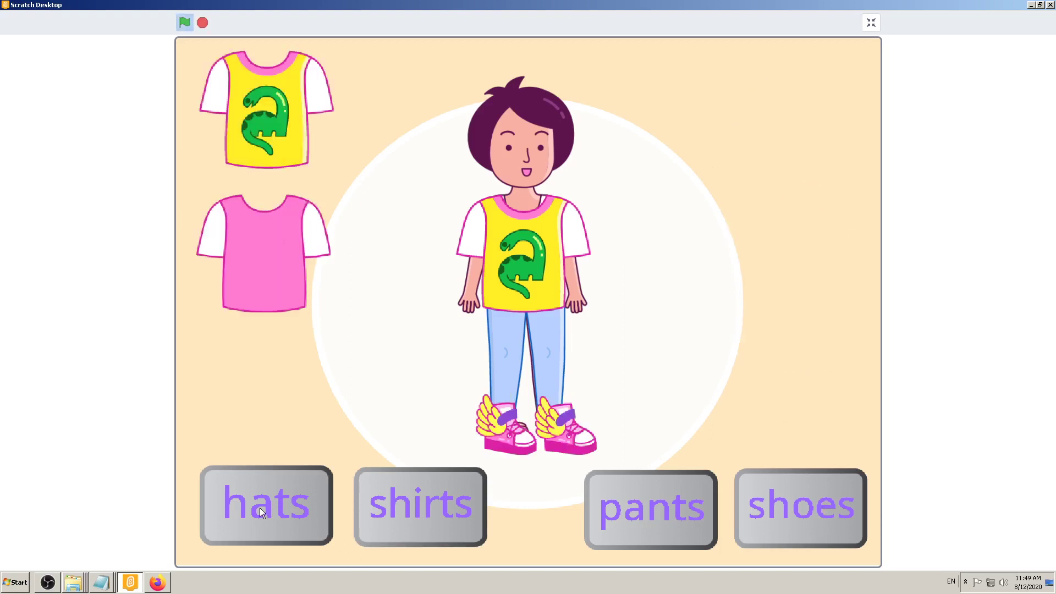
left_click(272, 386)
left_click(272, 217)
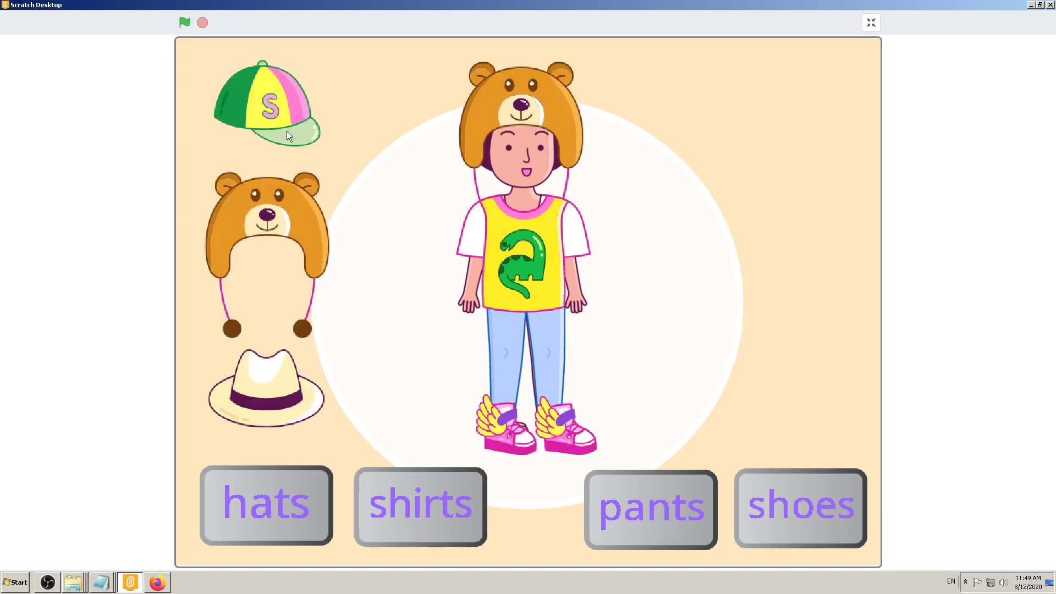
left_click(287, 131)
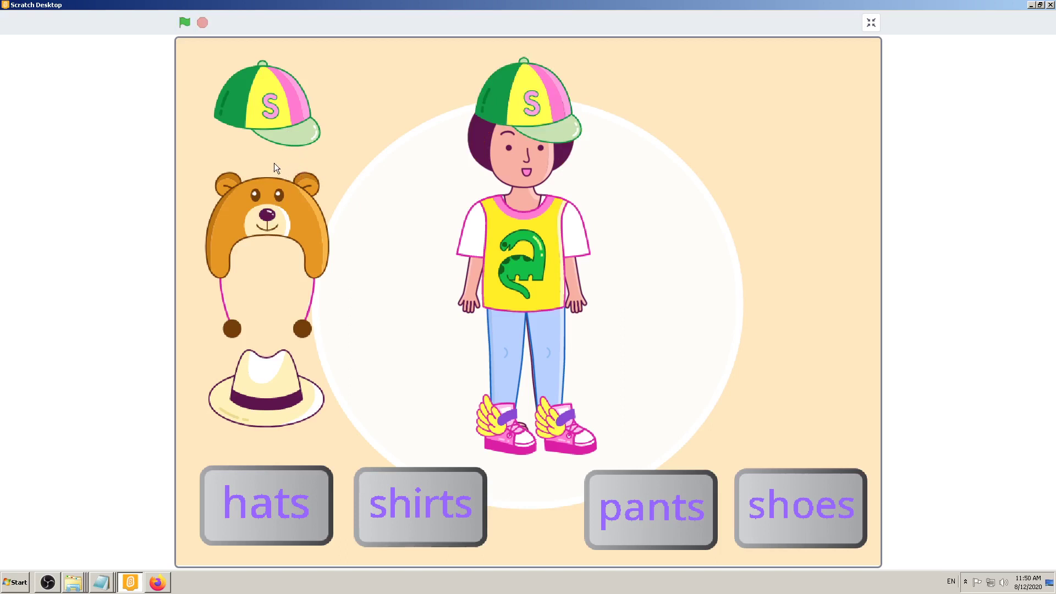
left_click(259, 198)
left_click(263, 402)
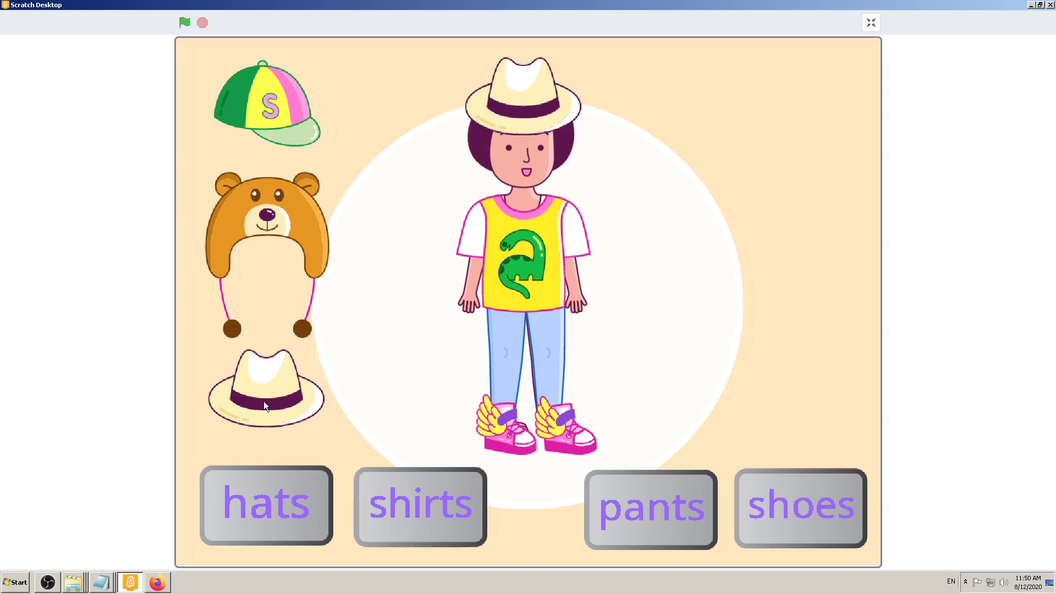
left_click(259, 214)
left_click(272, 131)
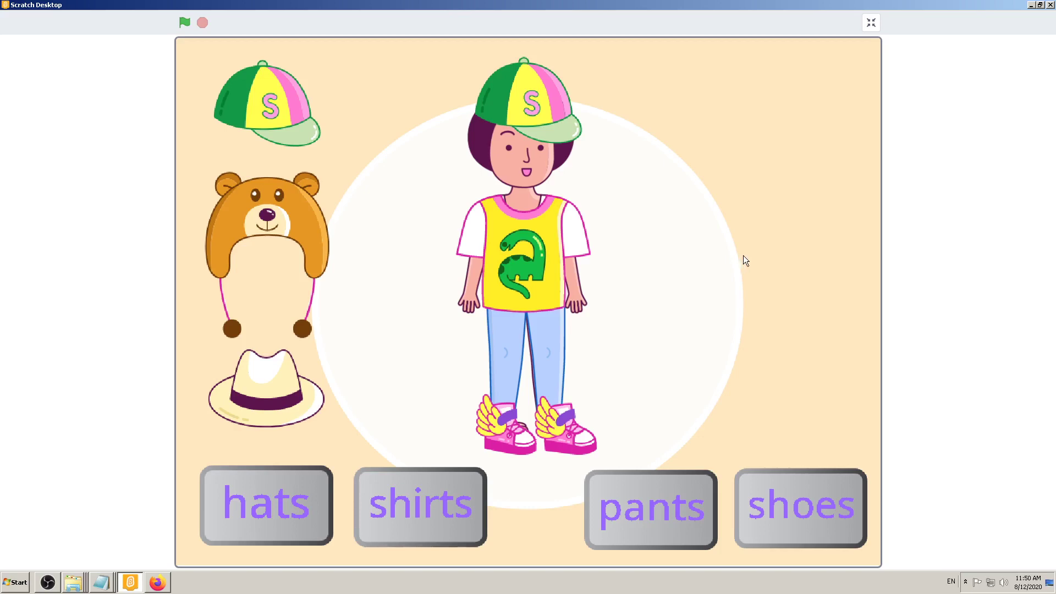
Step: Exit full screen, select the Bread sprite, and resume full-screen play
left_click(875, 23)
left_click(814, 546)
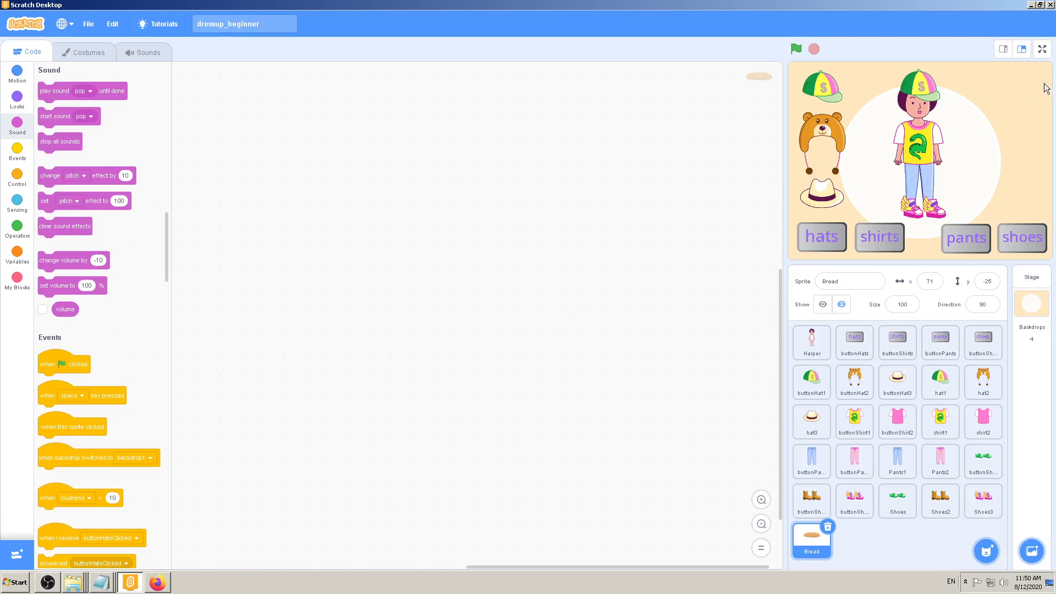
left_click(1043, 51)
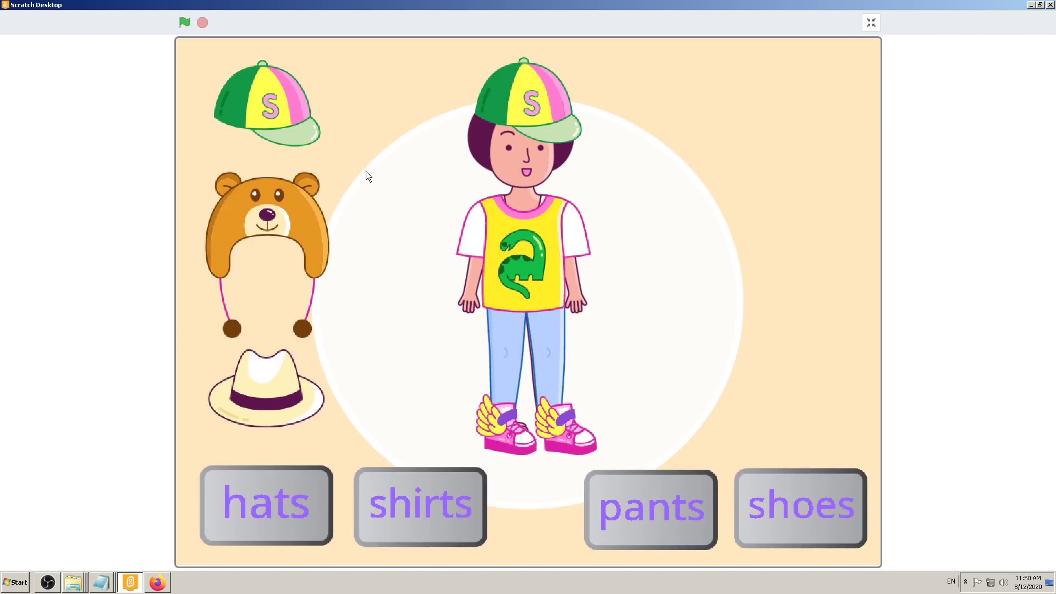
Step: Restart and put blue jeans on the girl after pink pants, then leave full screen
left_click(186, 22)
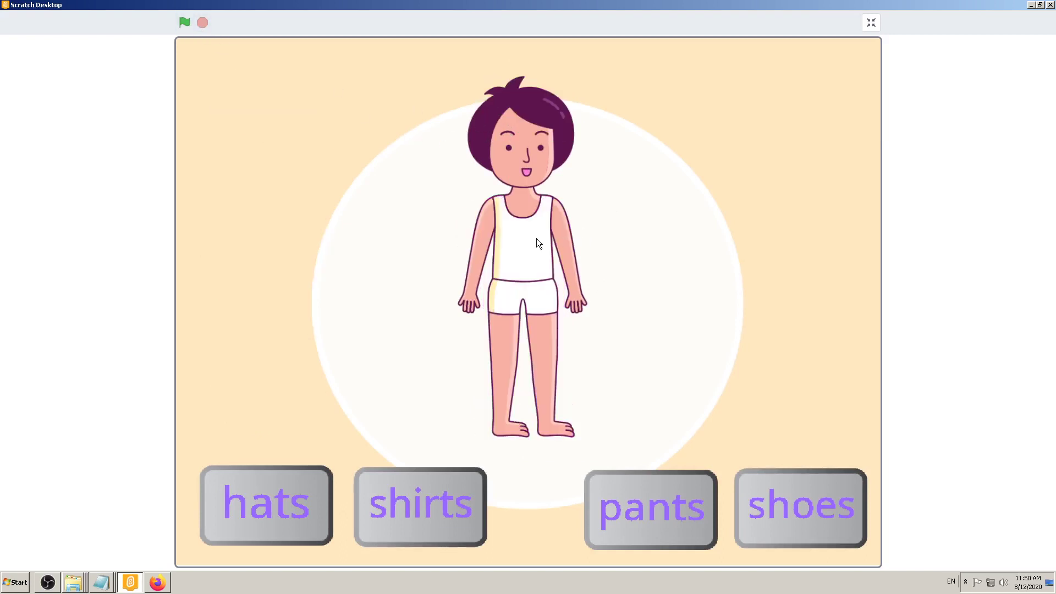
left_click(486, 514)
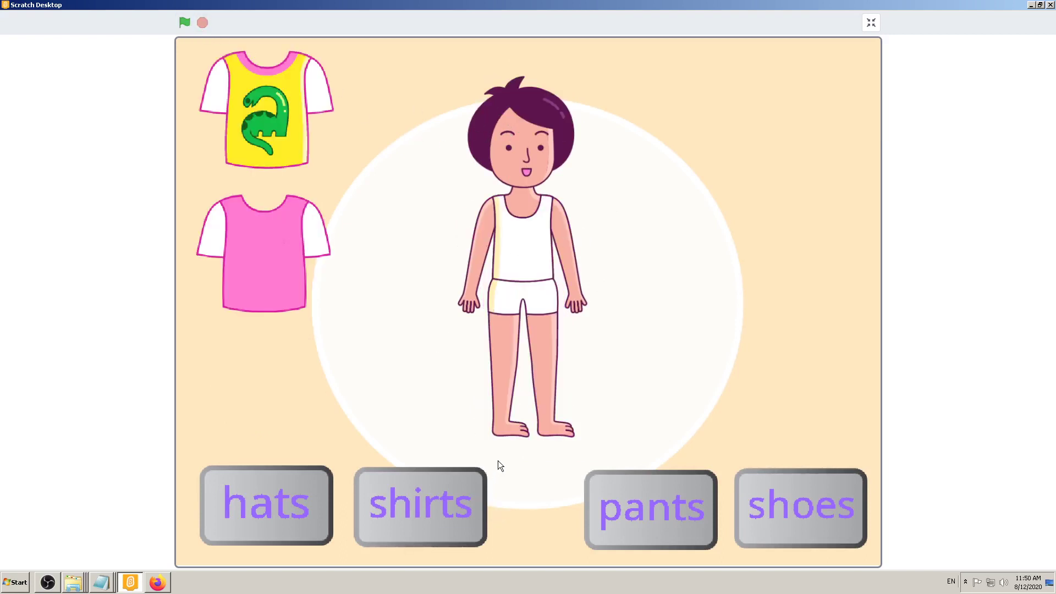
left_click(629, 513)
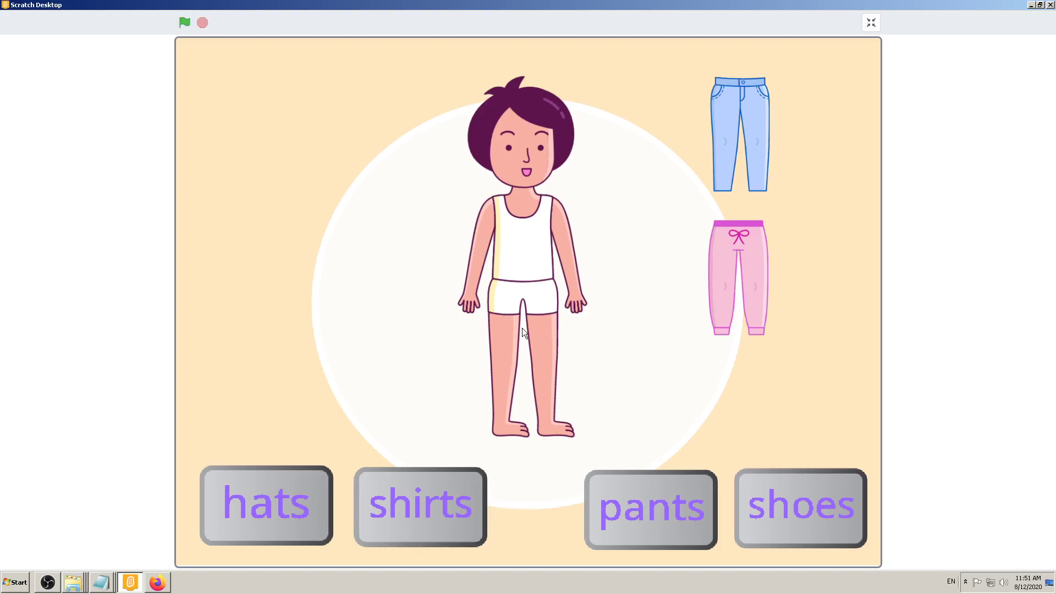
left_click(724, 254)
left_click(719, 120)
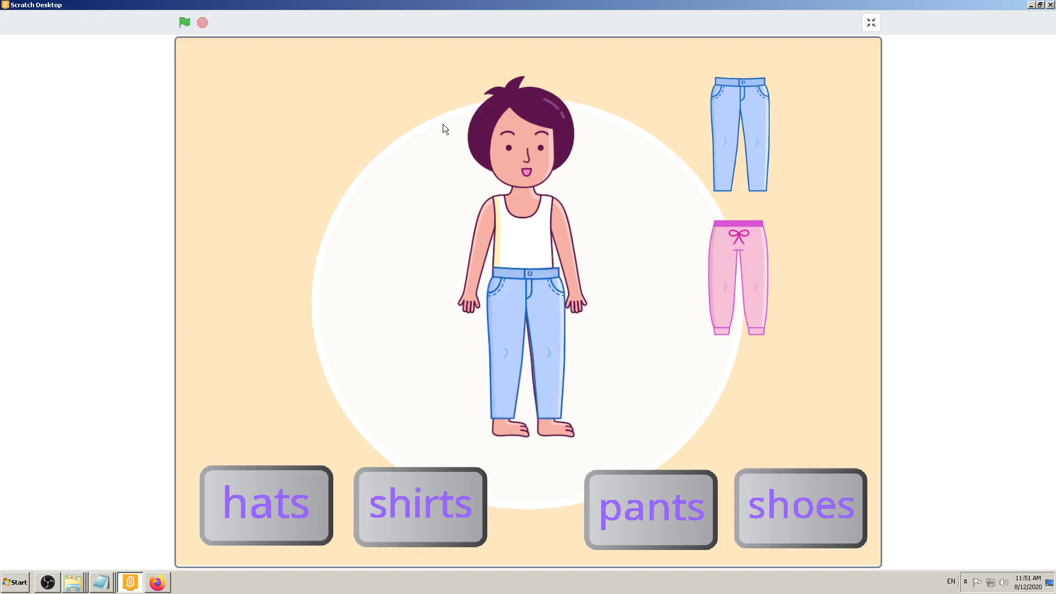
left_click(185, 22)
left_click(871, 25)
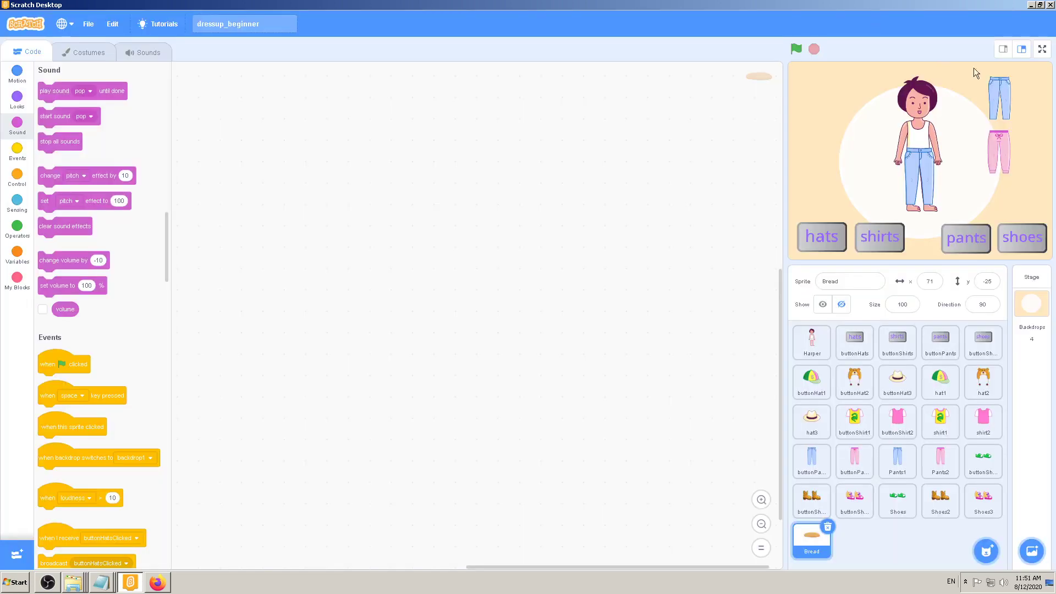
Step: Restart the game, give the girl the green cap, view a hat script, then select Bread
left_click(796, 48)
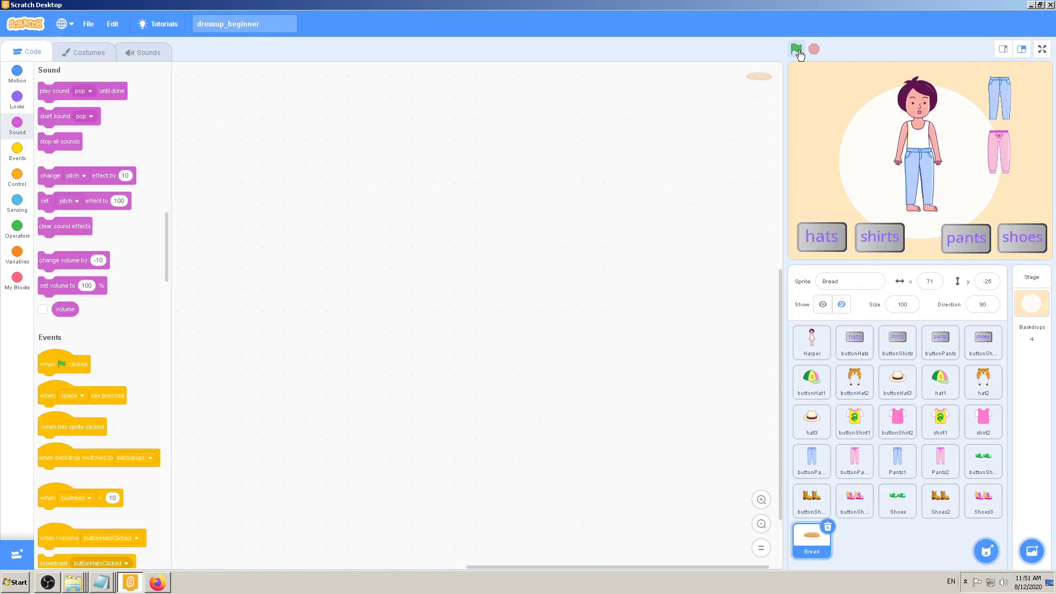
left_click(815, 239)
left_click(810, 87)
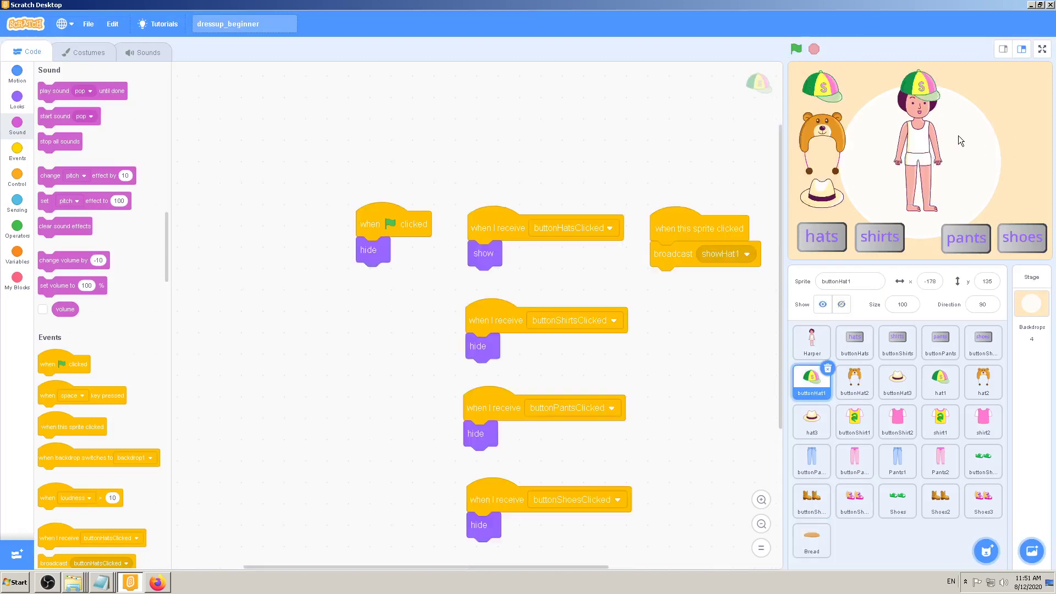
left_click(925, 86)
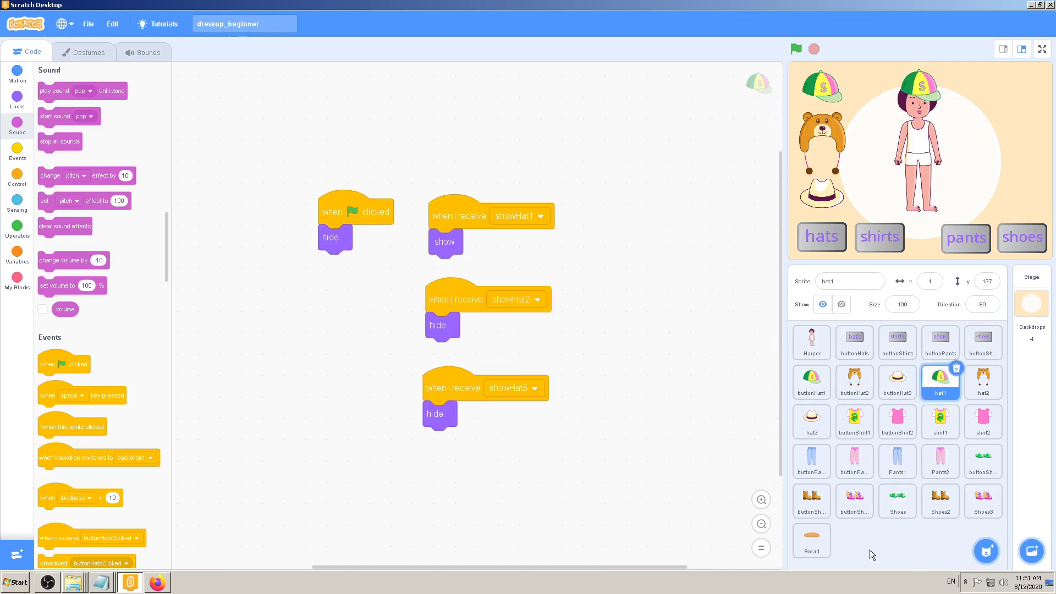
left_click(817, 545)
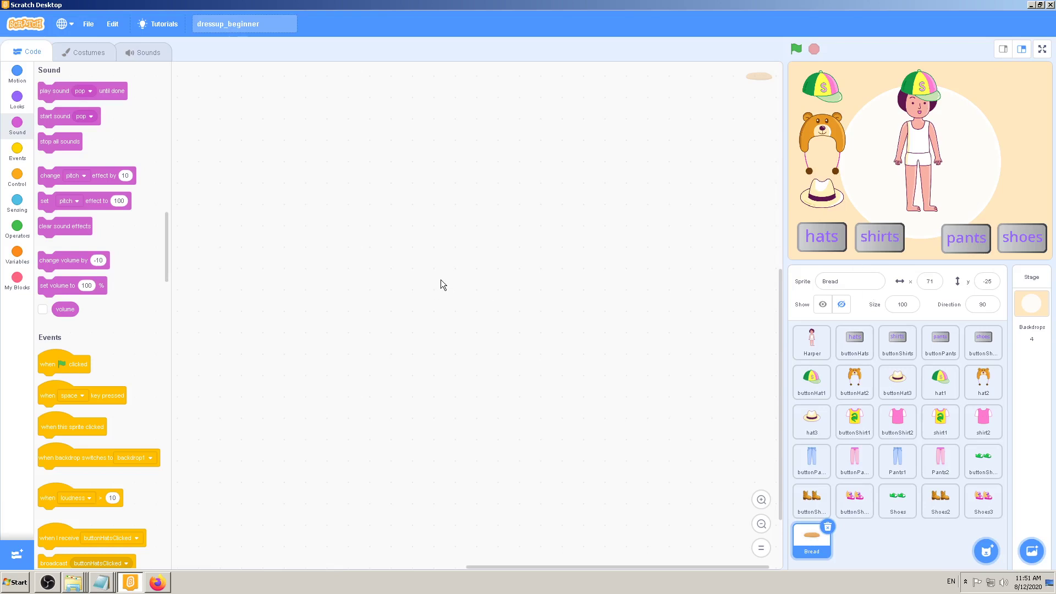
Step: Play full-screen, restart the game, and browse the hat, shirt, pants and shoe choices
left_click(1040, 51)
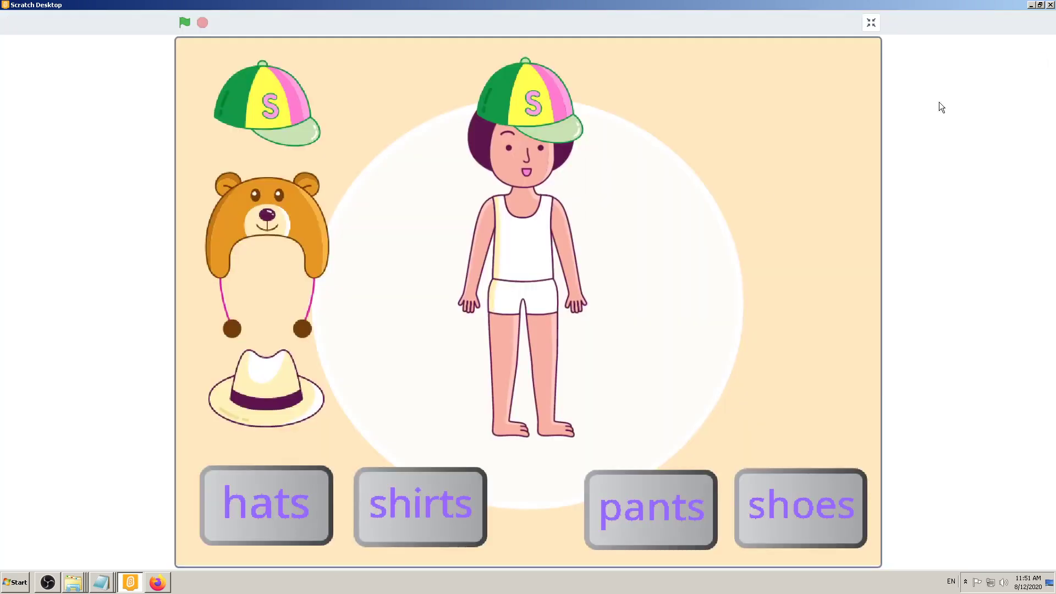
left_click(185, 24)
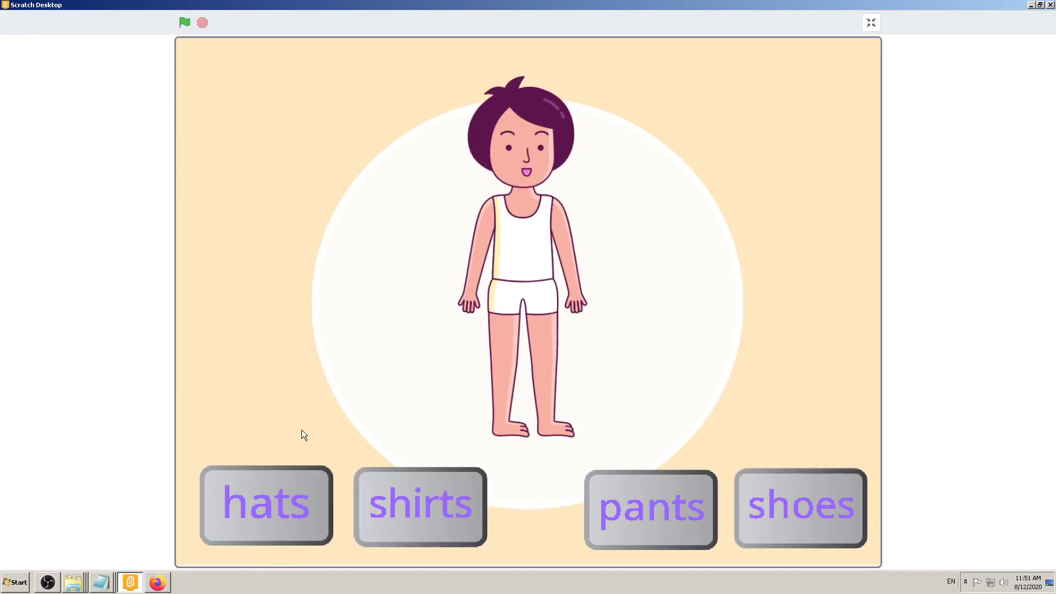
left_click(281, 499)
left_click(447, 502)
left_click(628, 505)
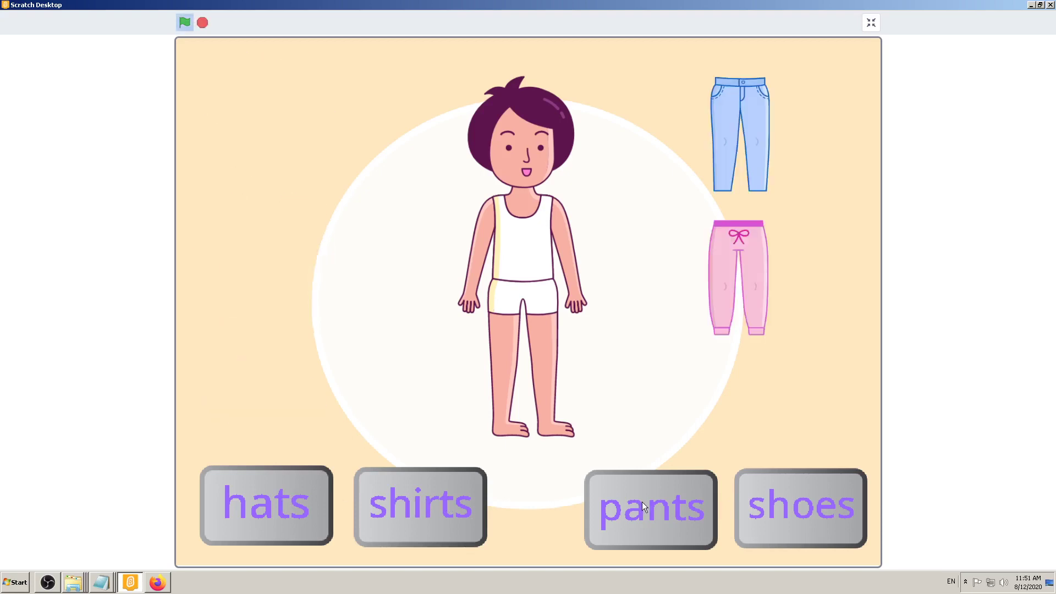
left_click(743, 496)
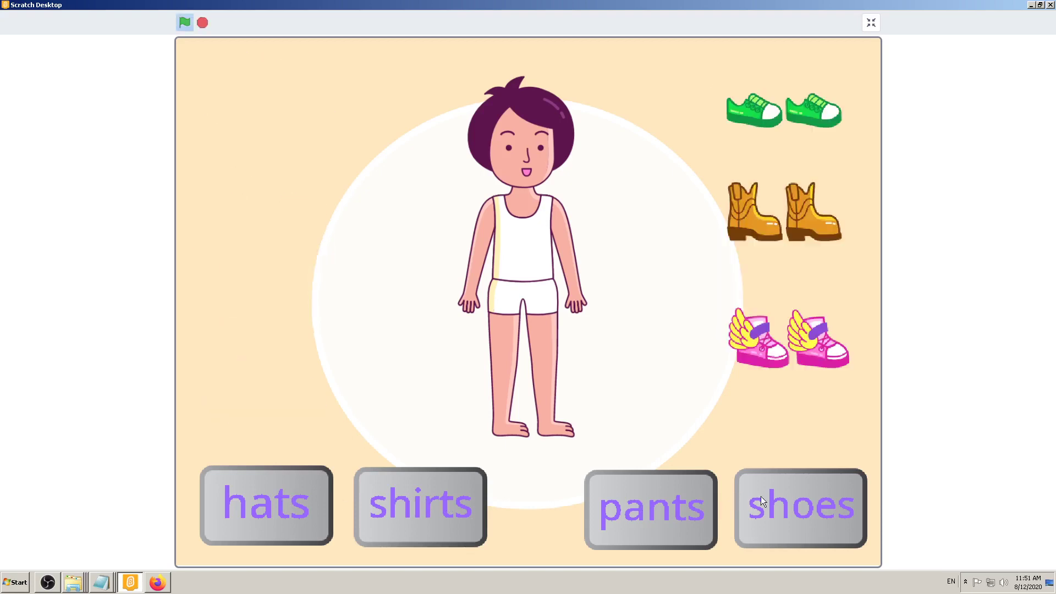
left_click(638, 502)
left_click(411, 509)
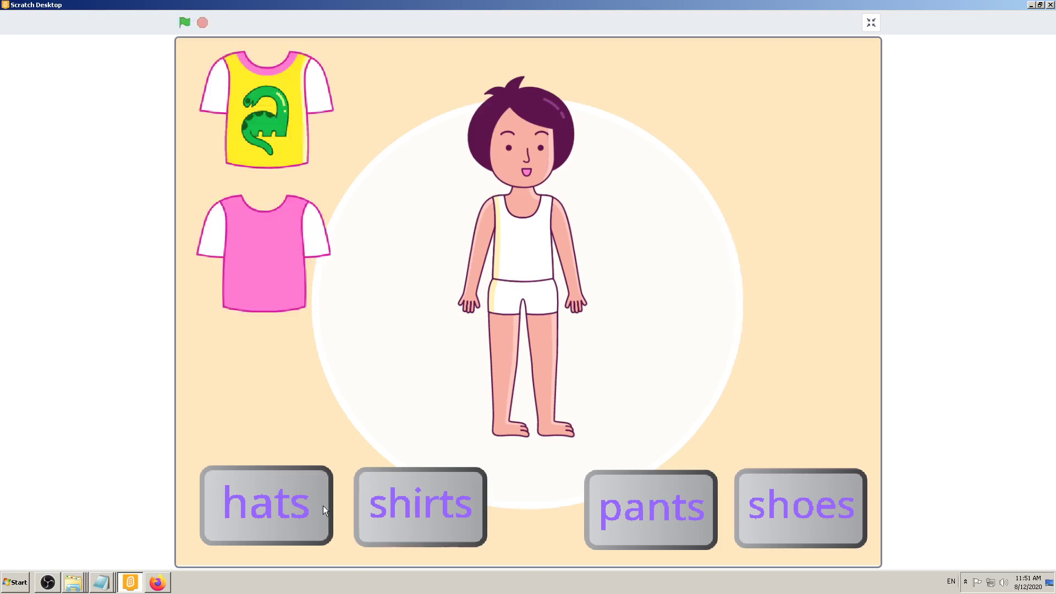
left_click(318, 509)
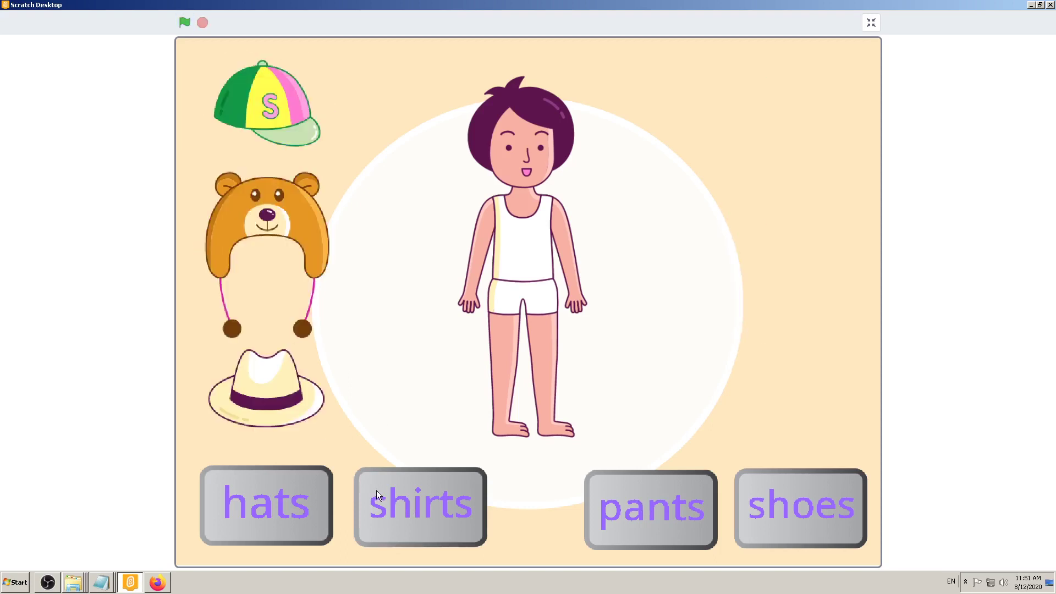
Step: Put the green cap and dinosaur shirt on the girl after trying other hats and the pink shirt
left_click(245, 376)
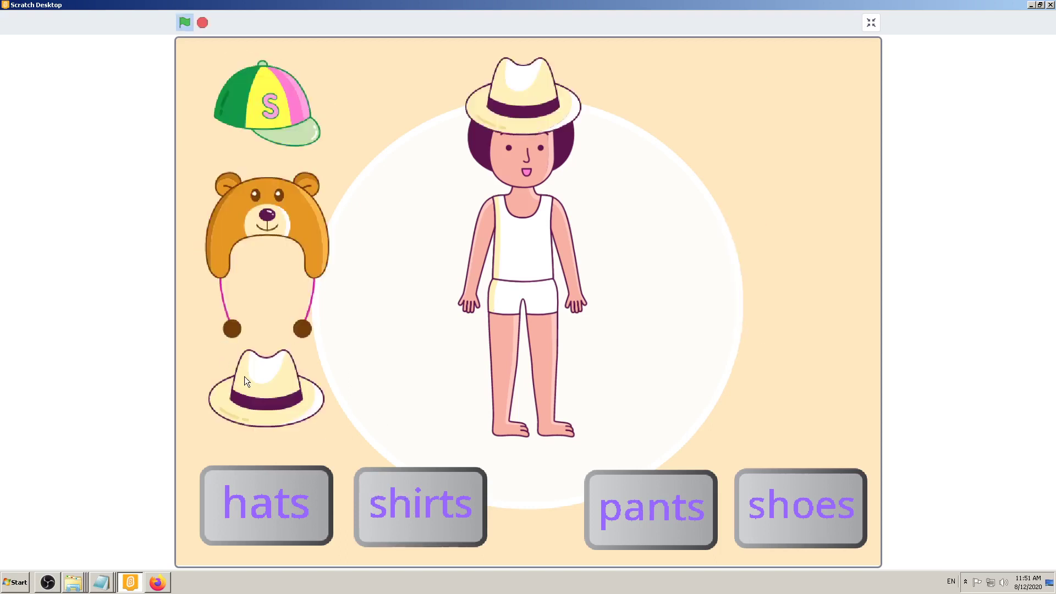
left_click(252, 222)
left_click(254, 109)
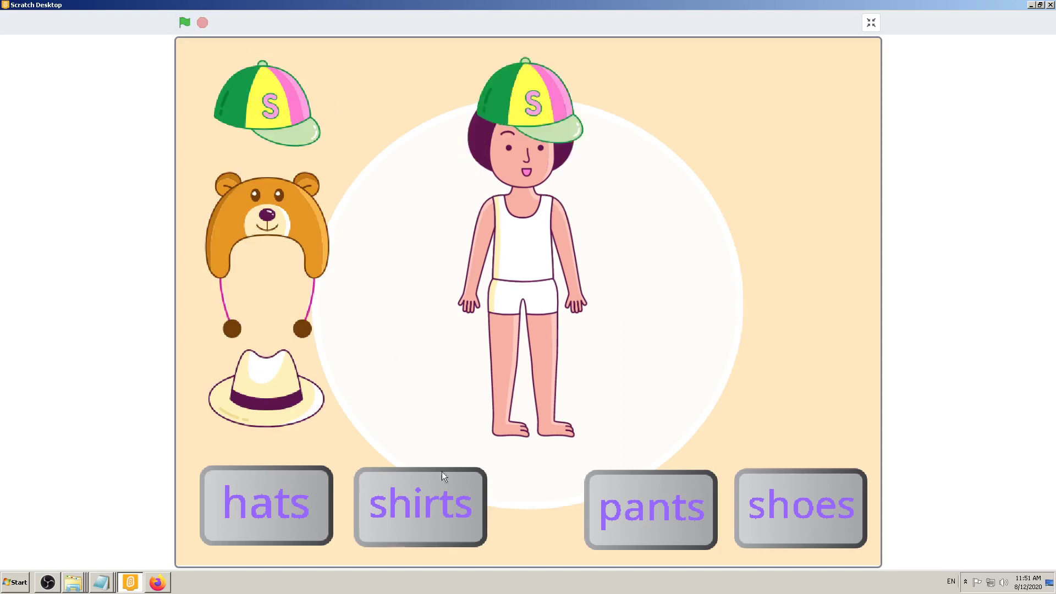
left_click(425, 502)
left_click(272, 215)
left_click(266, 119)
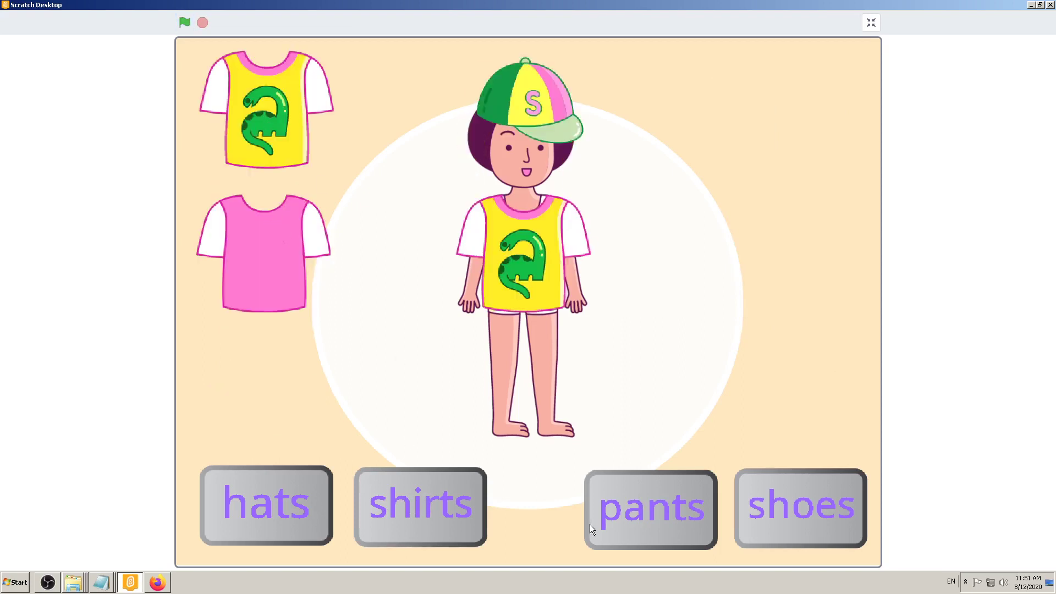
Step: Dress her in blue jeans instead of pink pants, then show the shoe choices
left_click(648, 494)
left_click(714, 295)
left_click(780, 493)
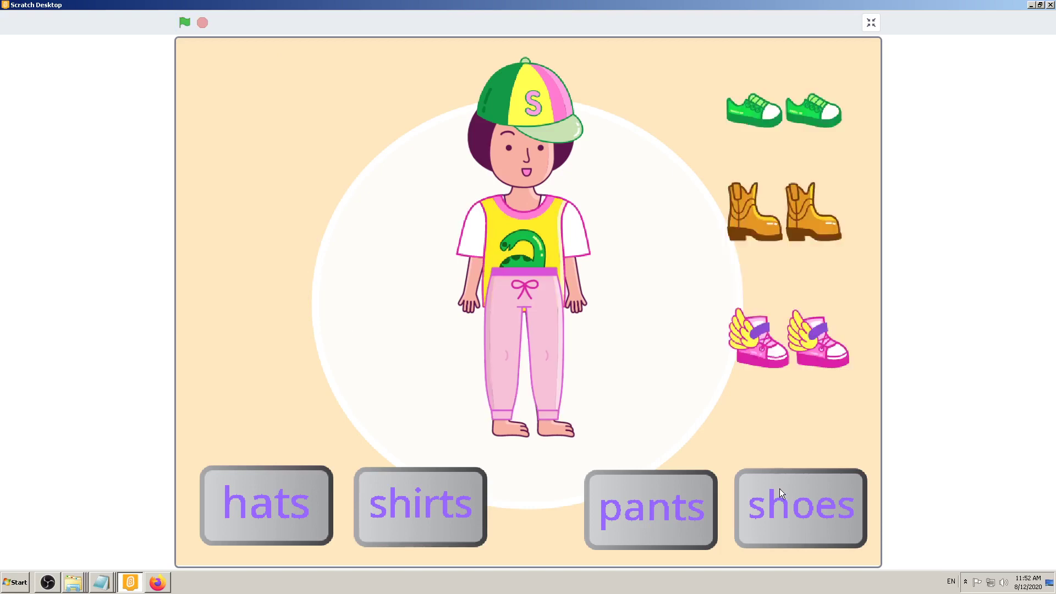
left_click(668, 512)
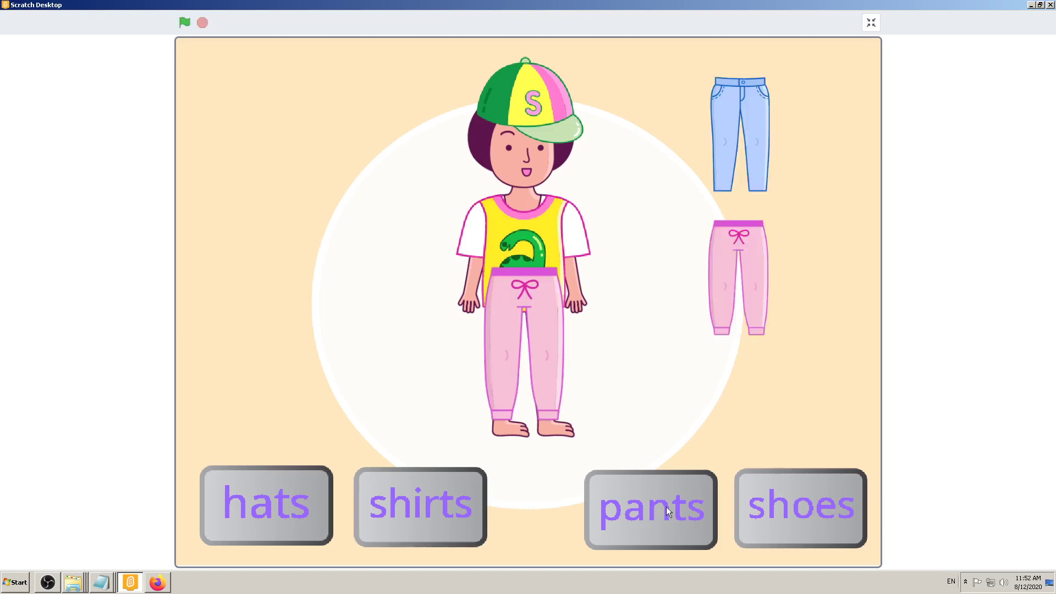
left_click(748, 153)
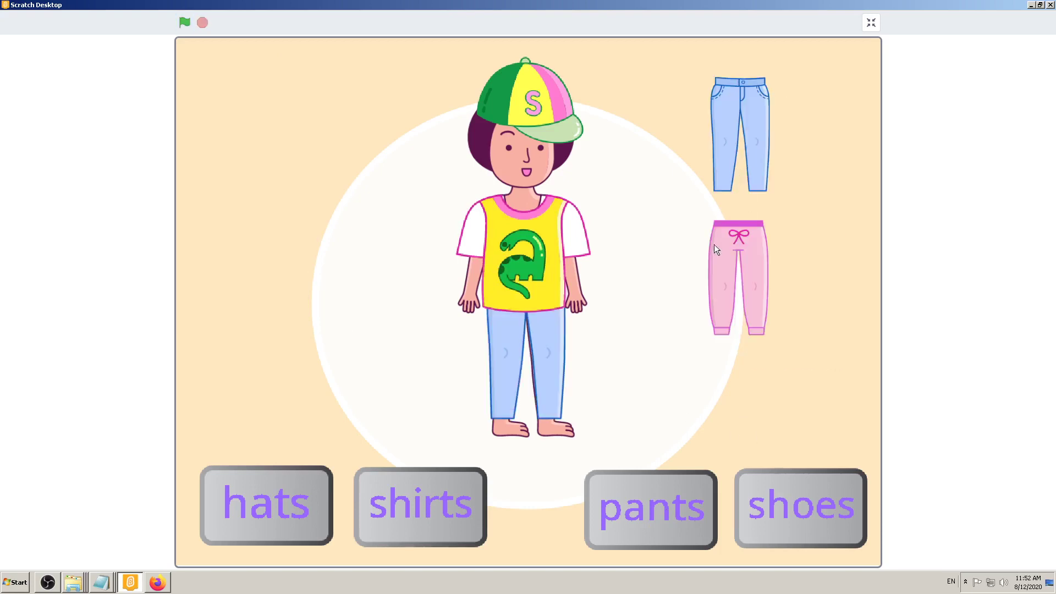
left_click(788, 512)
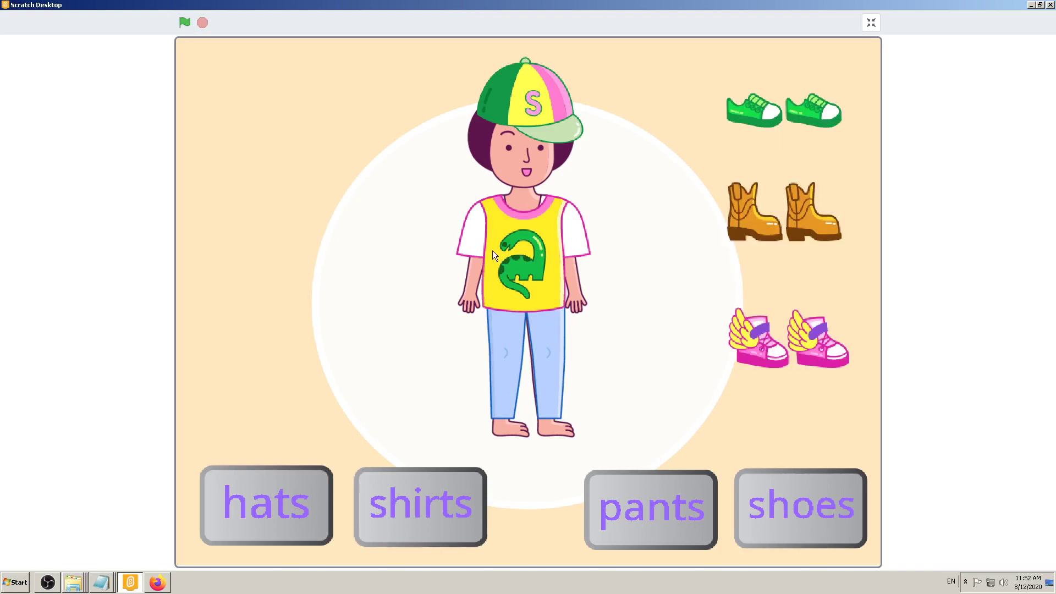